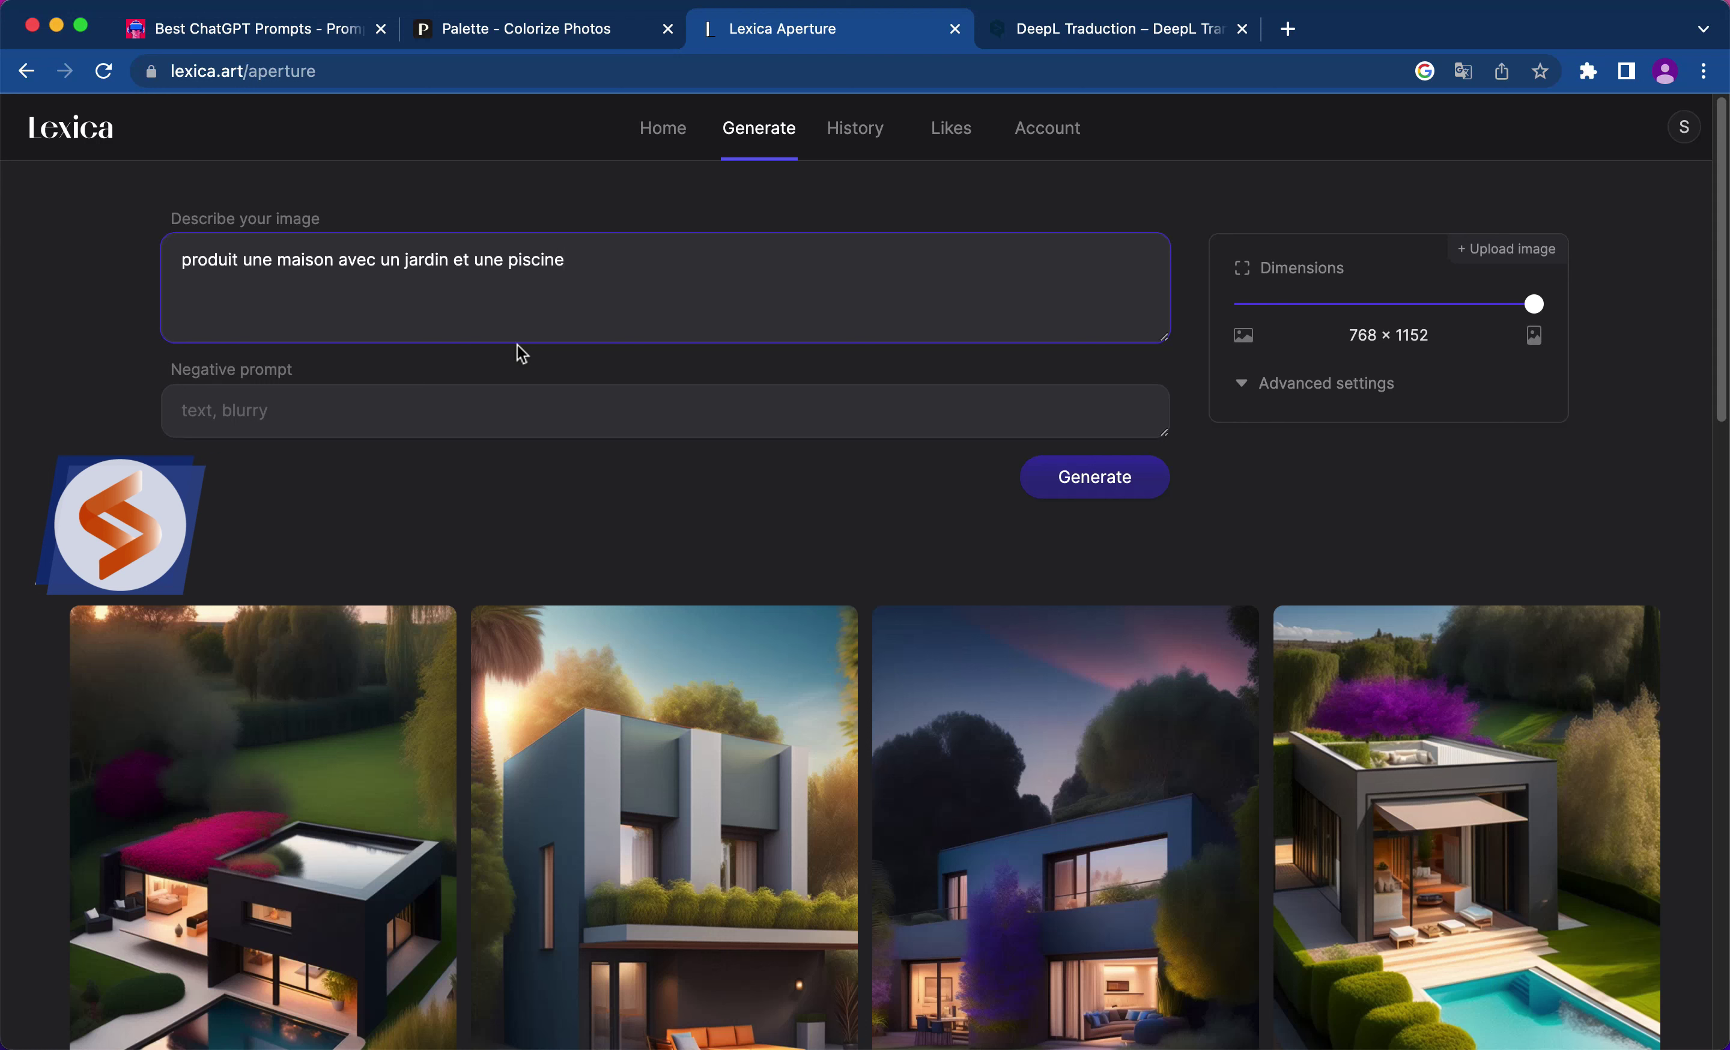
Step: Clear the whole house prompt from the image description
{"action": "left_click", "coordinate": [582, 290]}
{"action": "key", "text": "shift+alt+Left"}
{"action": "key", "text": "shift+alt+Left"}
{"action": "key", "text": "shift+alt+Left"}
{"action": "key", "text": "shift+alt+Left"}
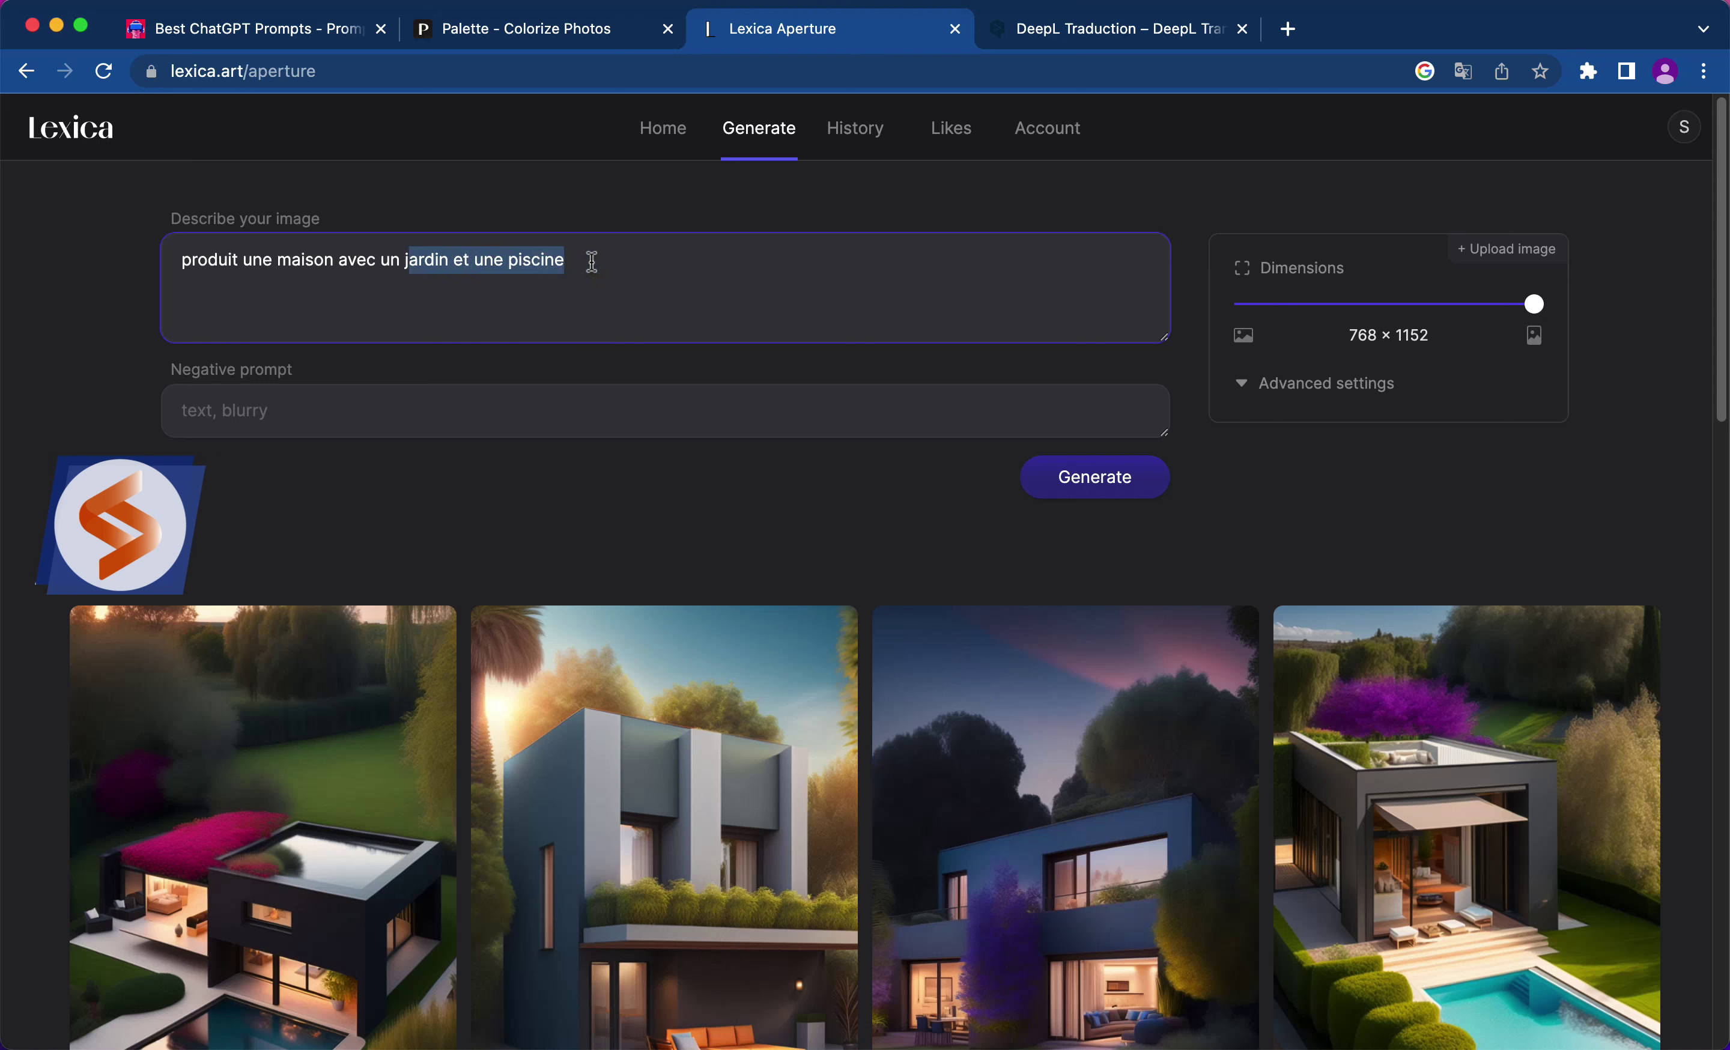
{"action": "left_click", "coordinate": [637, 242]}
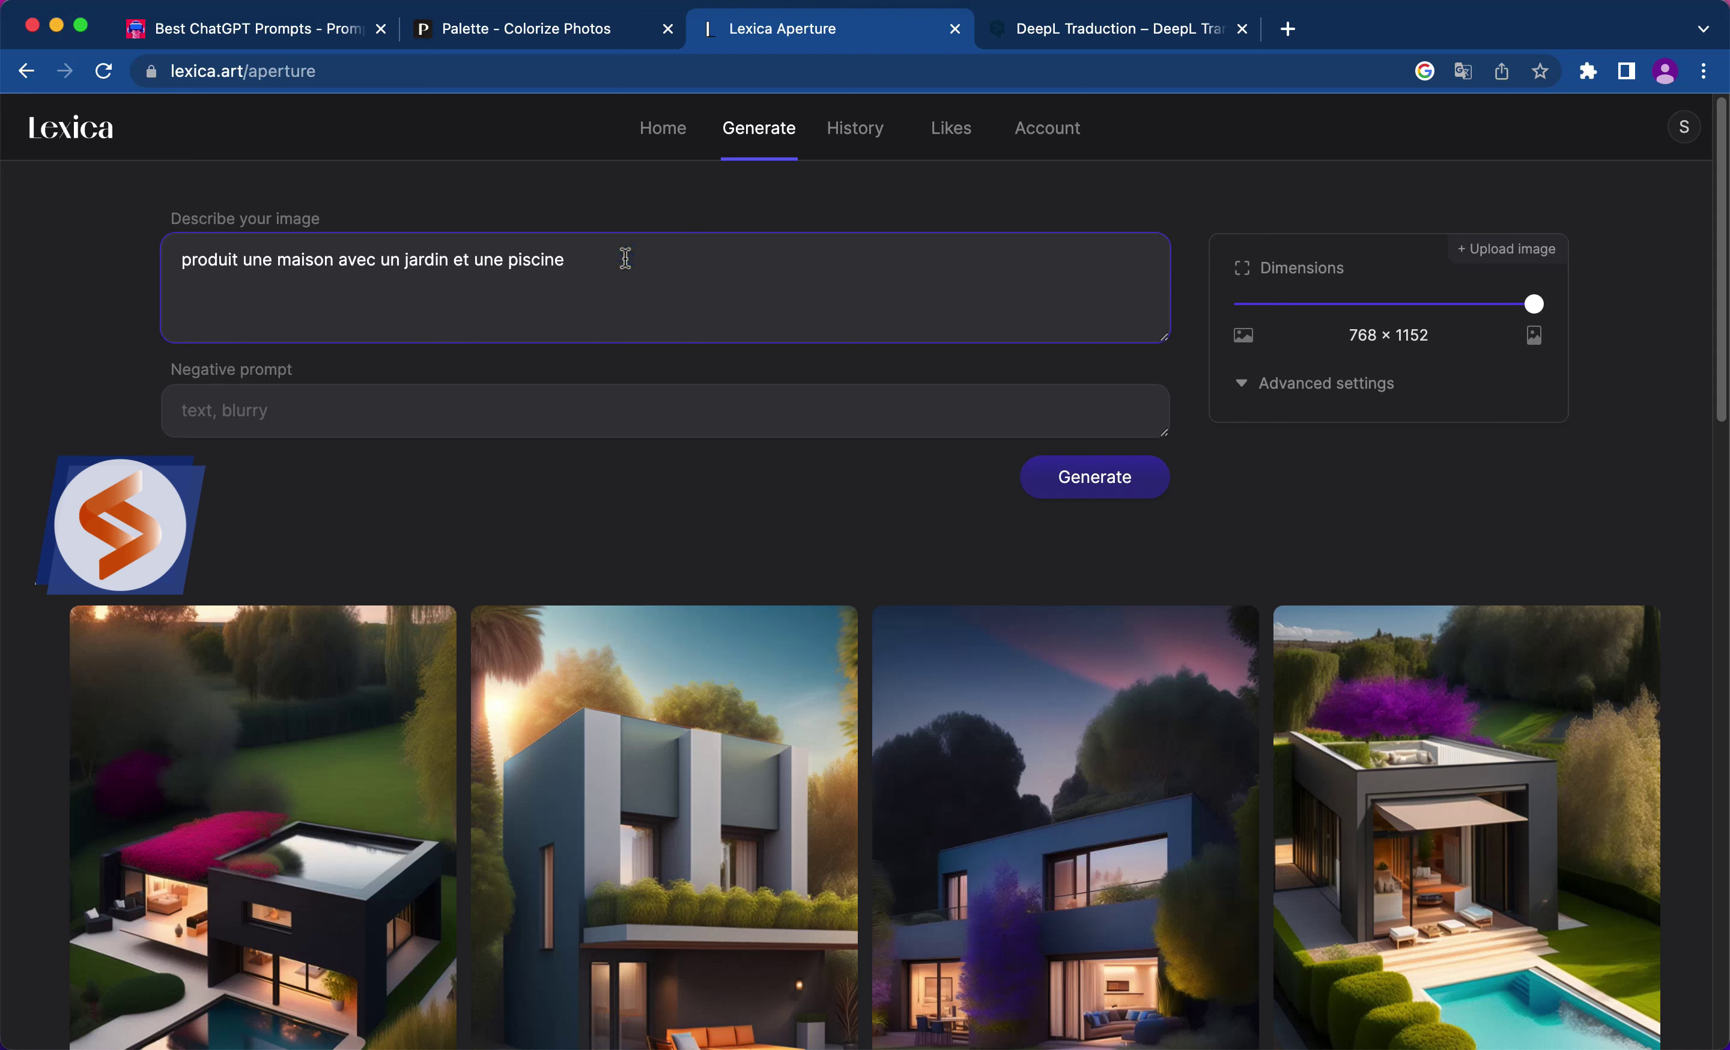
{"action": "triple_click", "coordinate": [625, 256]}
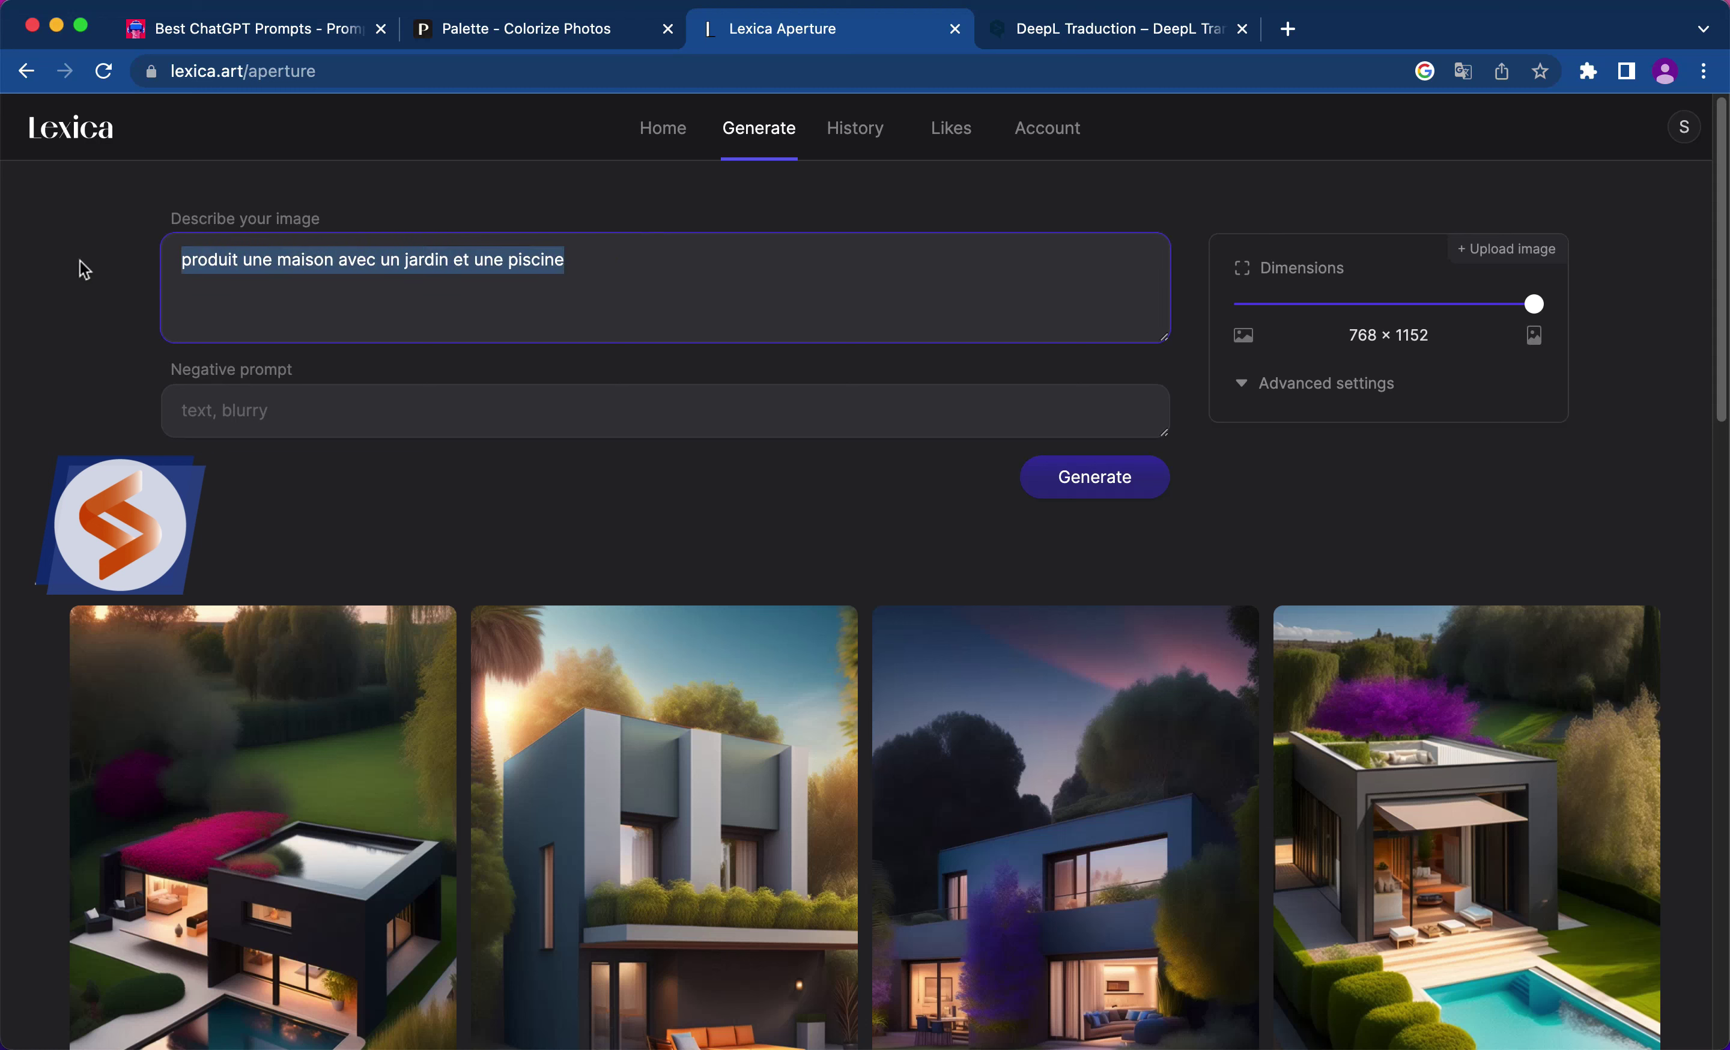
{"action": "key", "text": "BackSpace"}
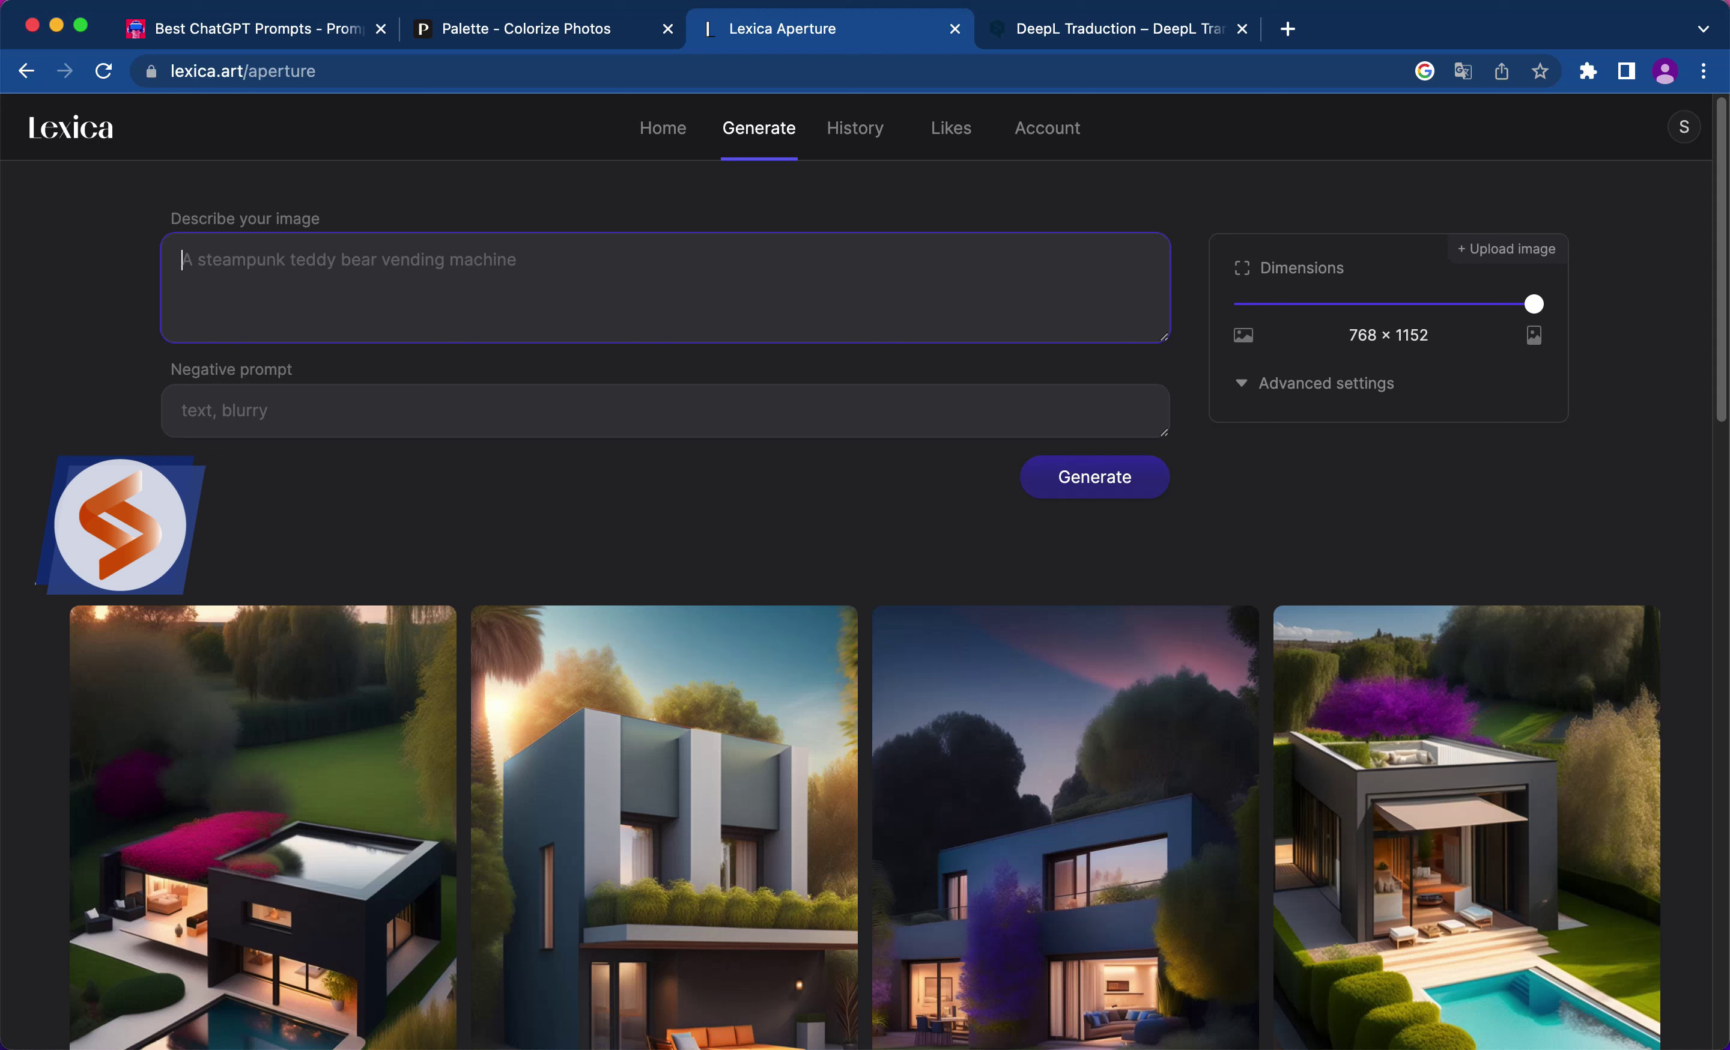
Step: Enter the image prompt "Générer une personne africaine habillée en veste . cette personnes doit être assise dans un bureau"
{"action": "type", "text": "générer un"}
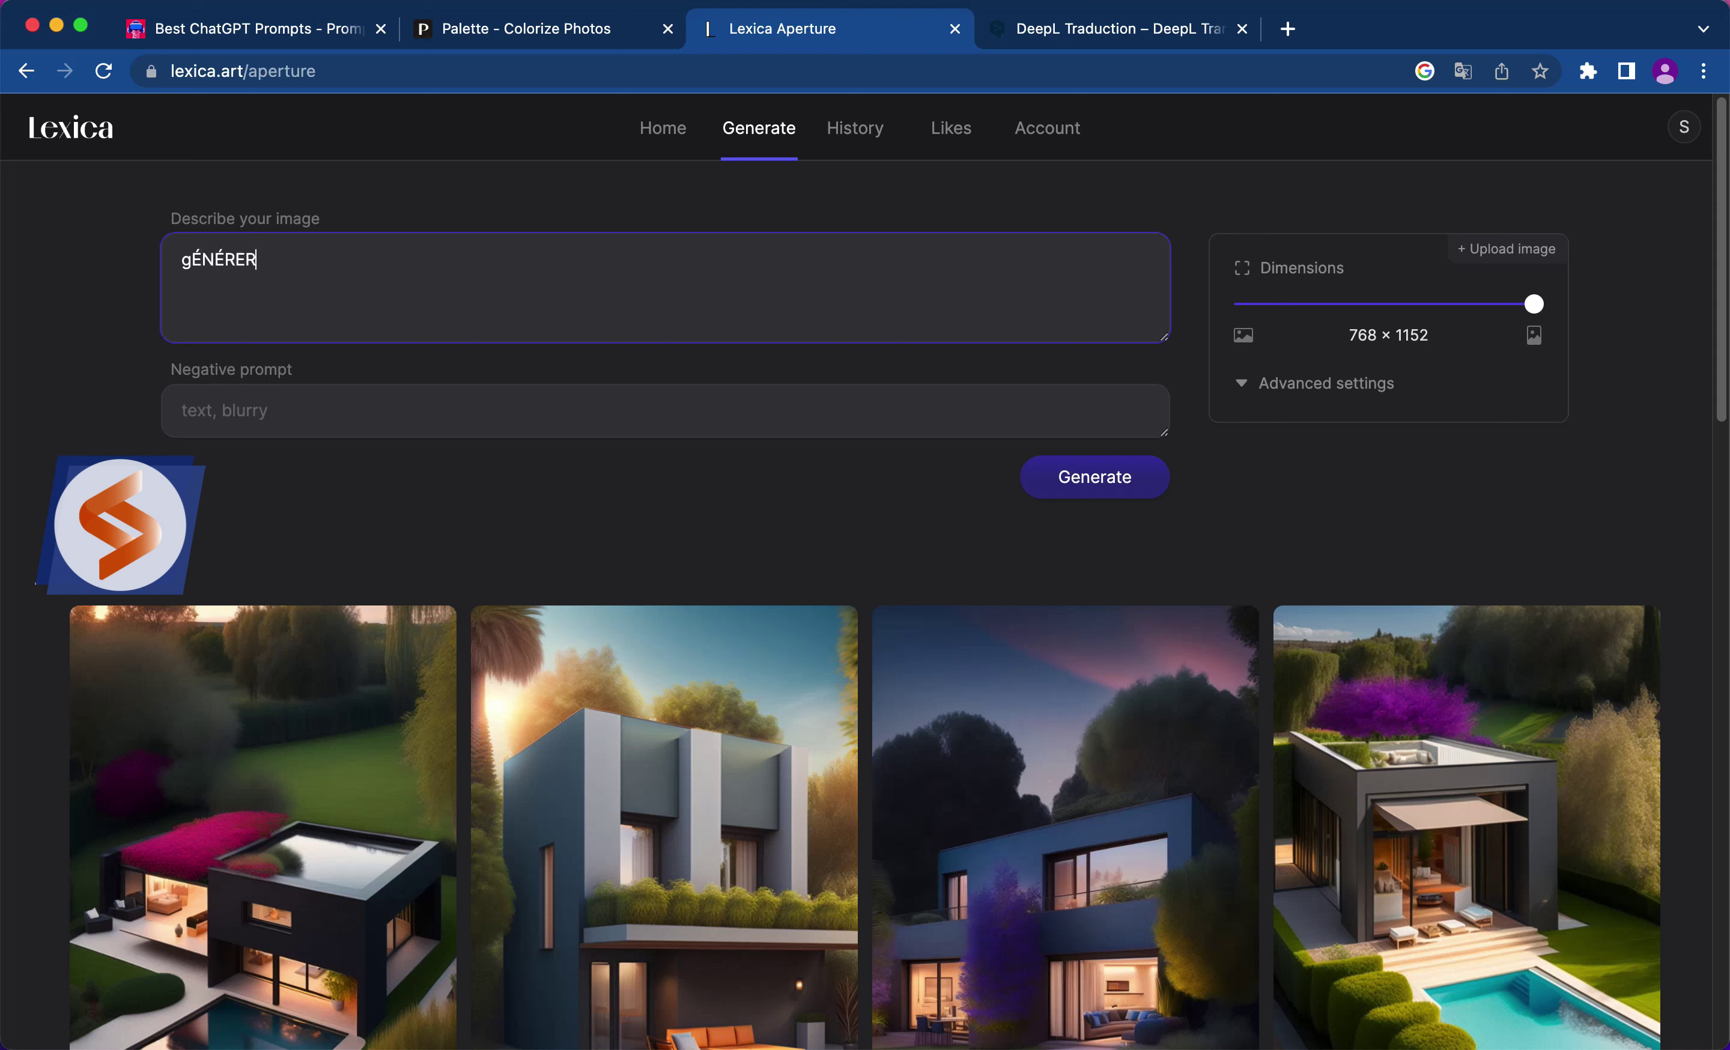
{"action": "type", "text": "e personne "}
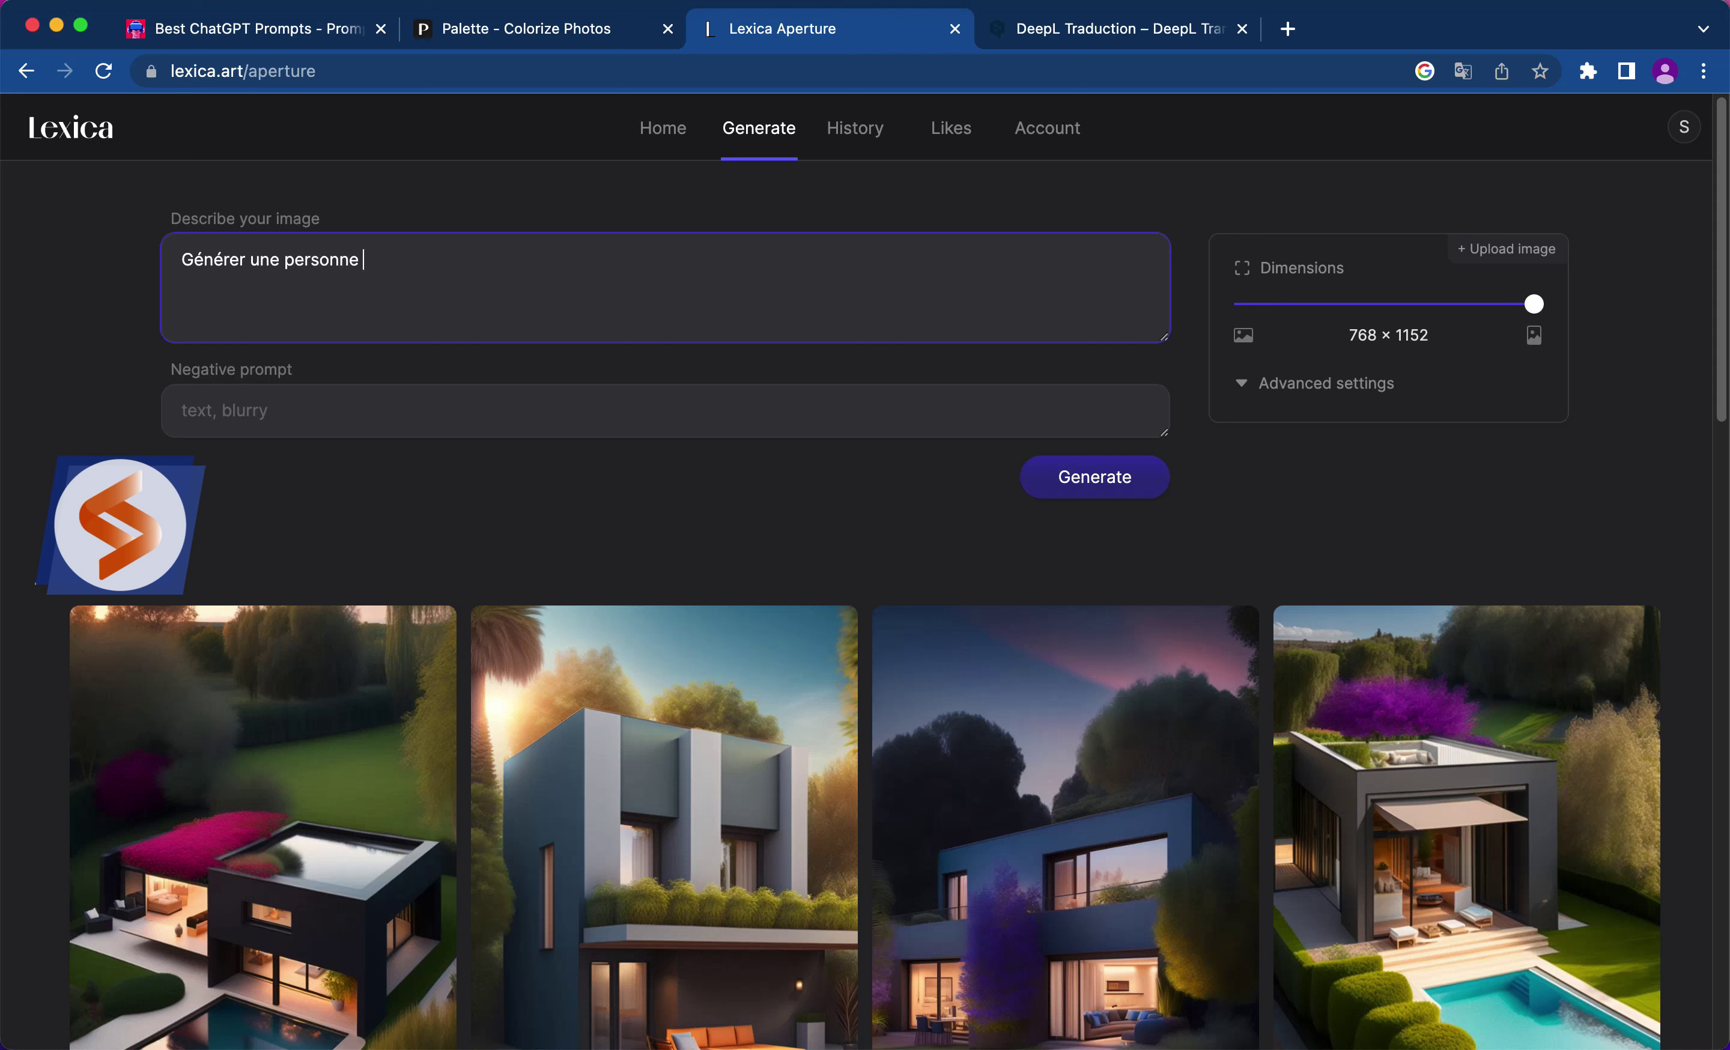
{"action": "type", "text": "africian"}
{"action": "key", "text": "BackSpace"}
{"action": "key", "text": "BackSpace"}
{"action": "type", "text": "aine"}
{"action": "type", "text": "habillée en "}
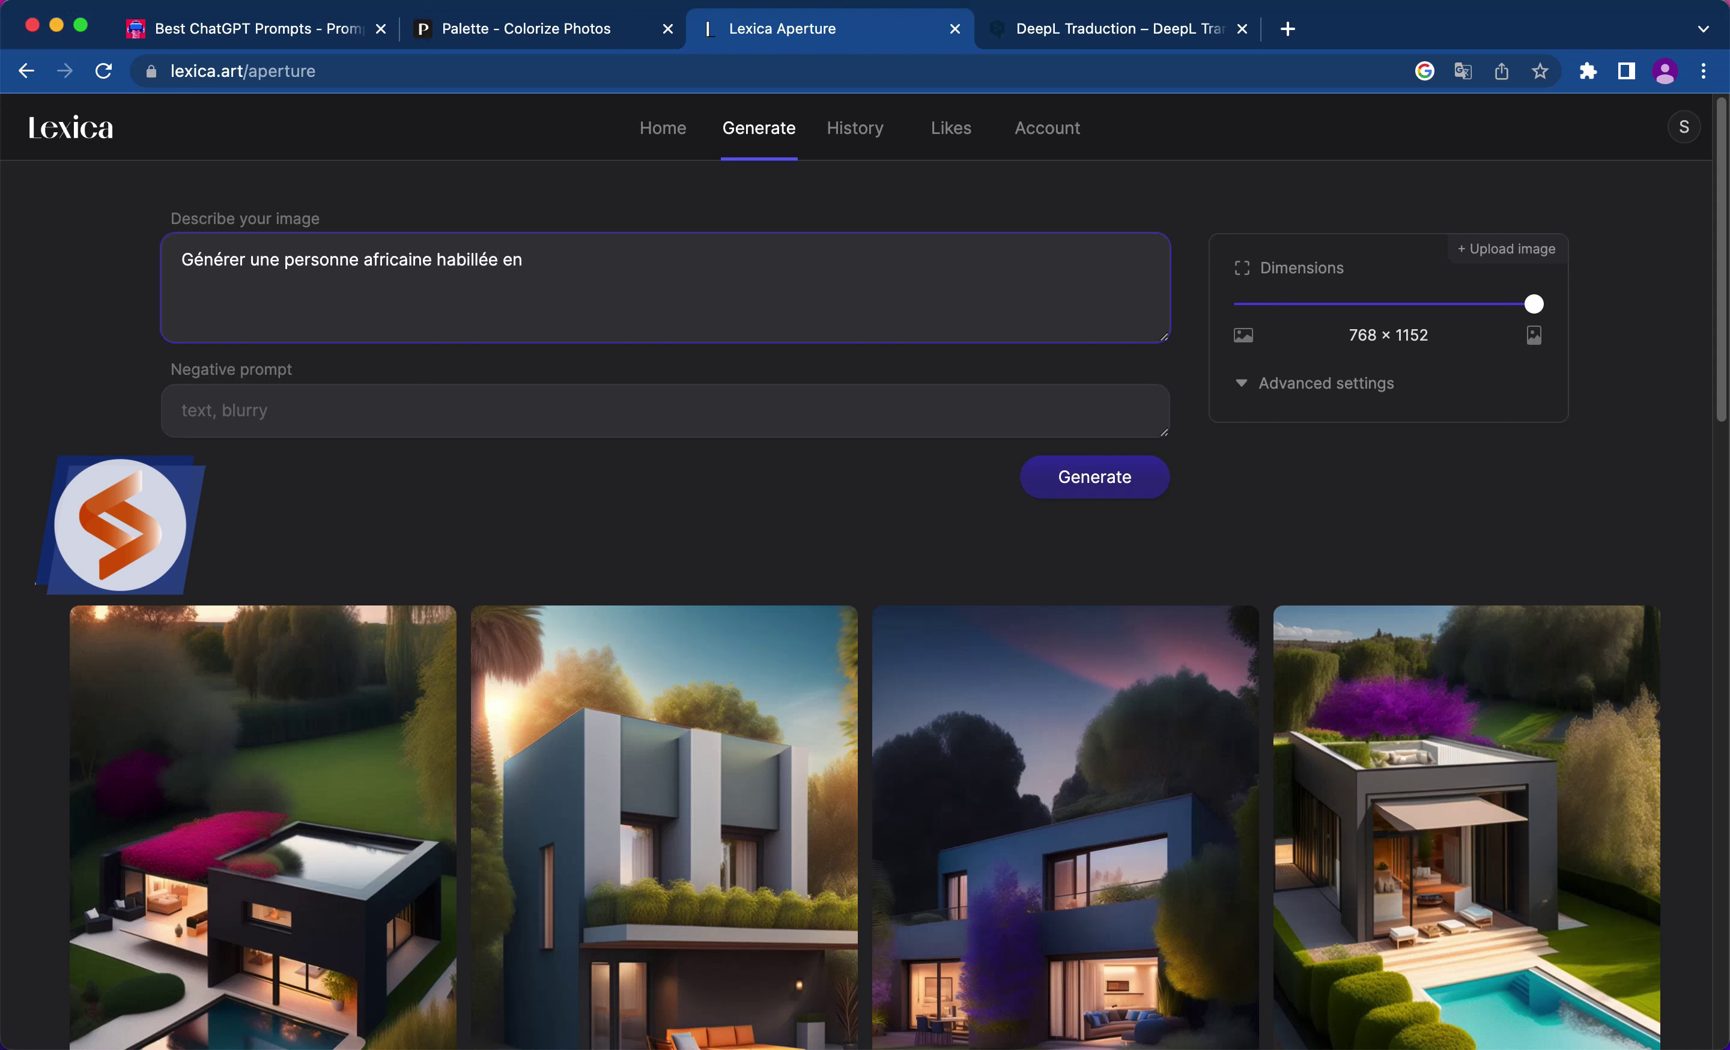
{"action": "type", "text": "veste . cette personnes doit "}
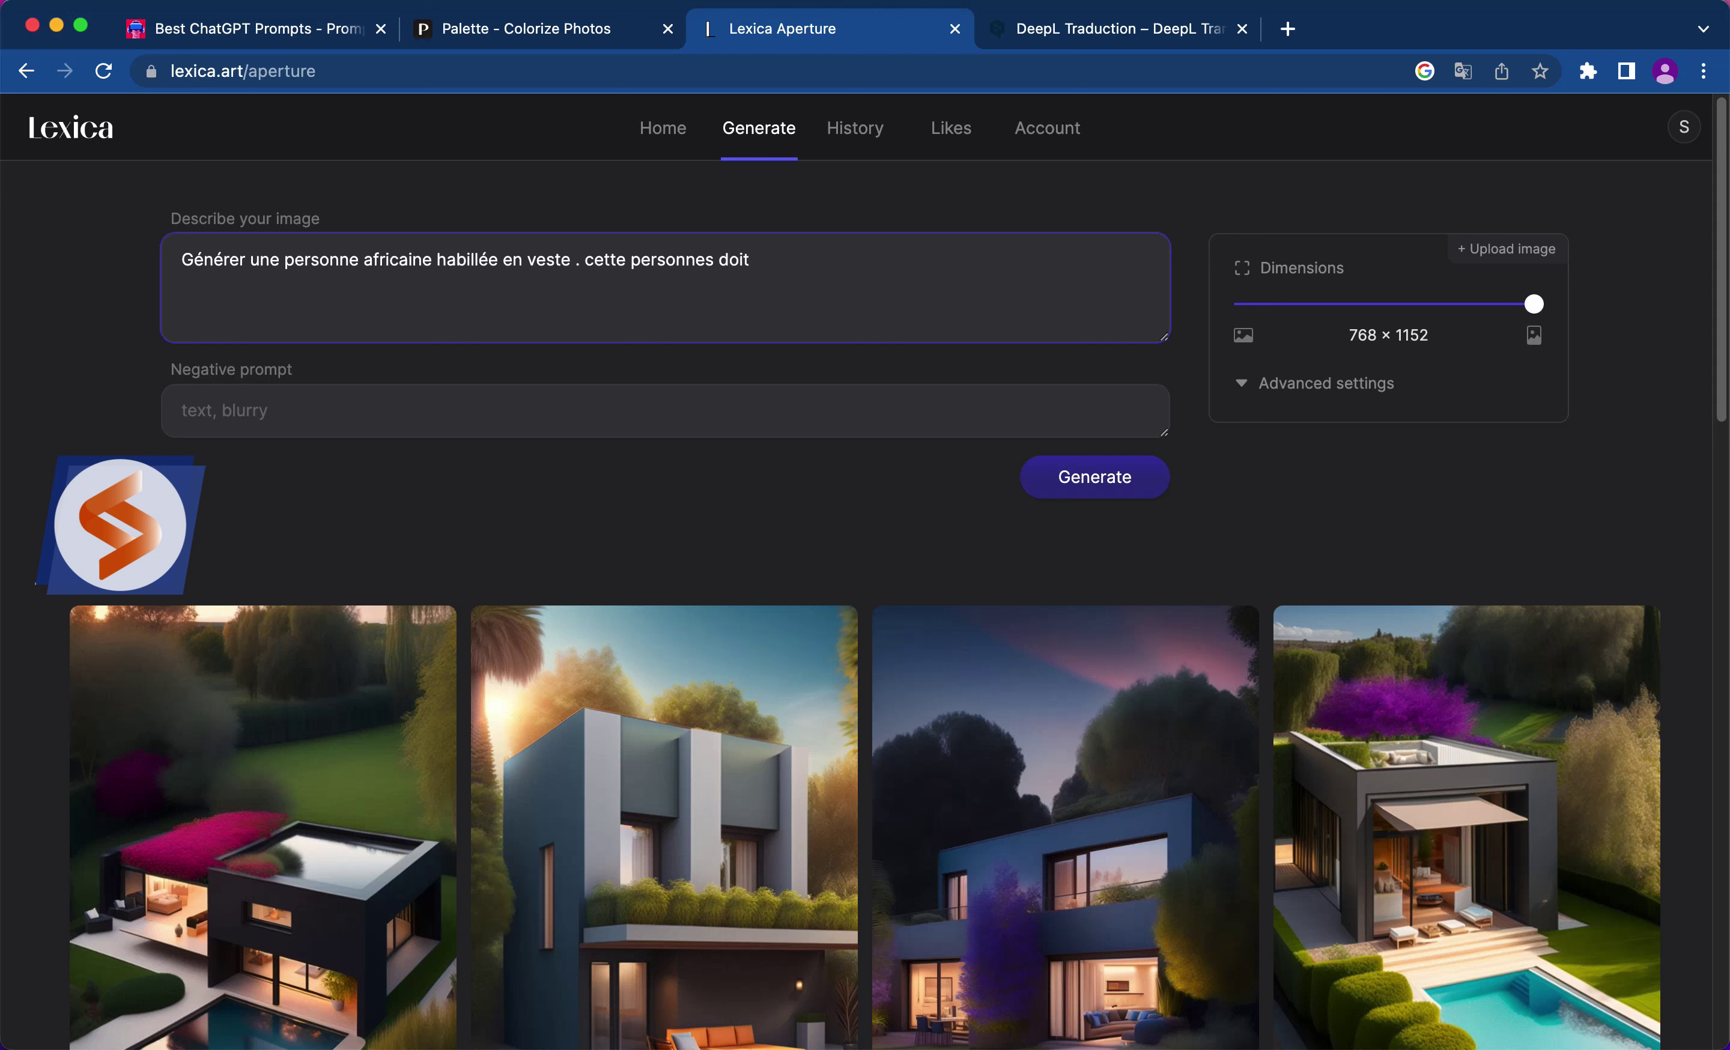
{"action": "type", "text": "être assise dans un bu"}
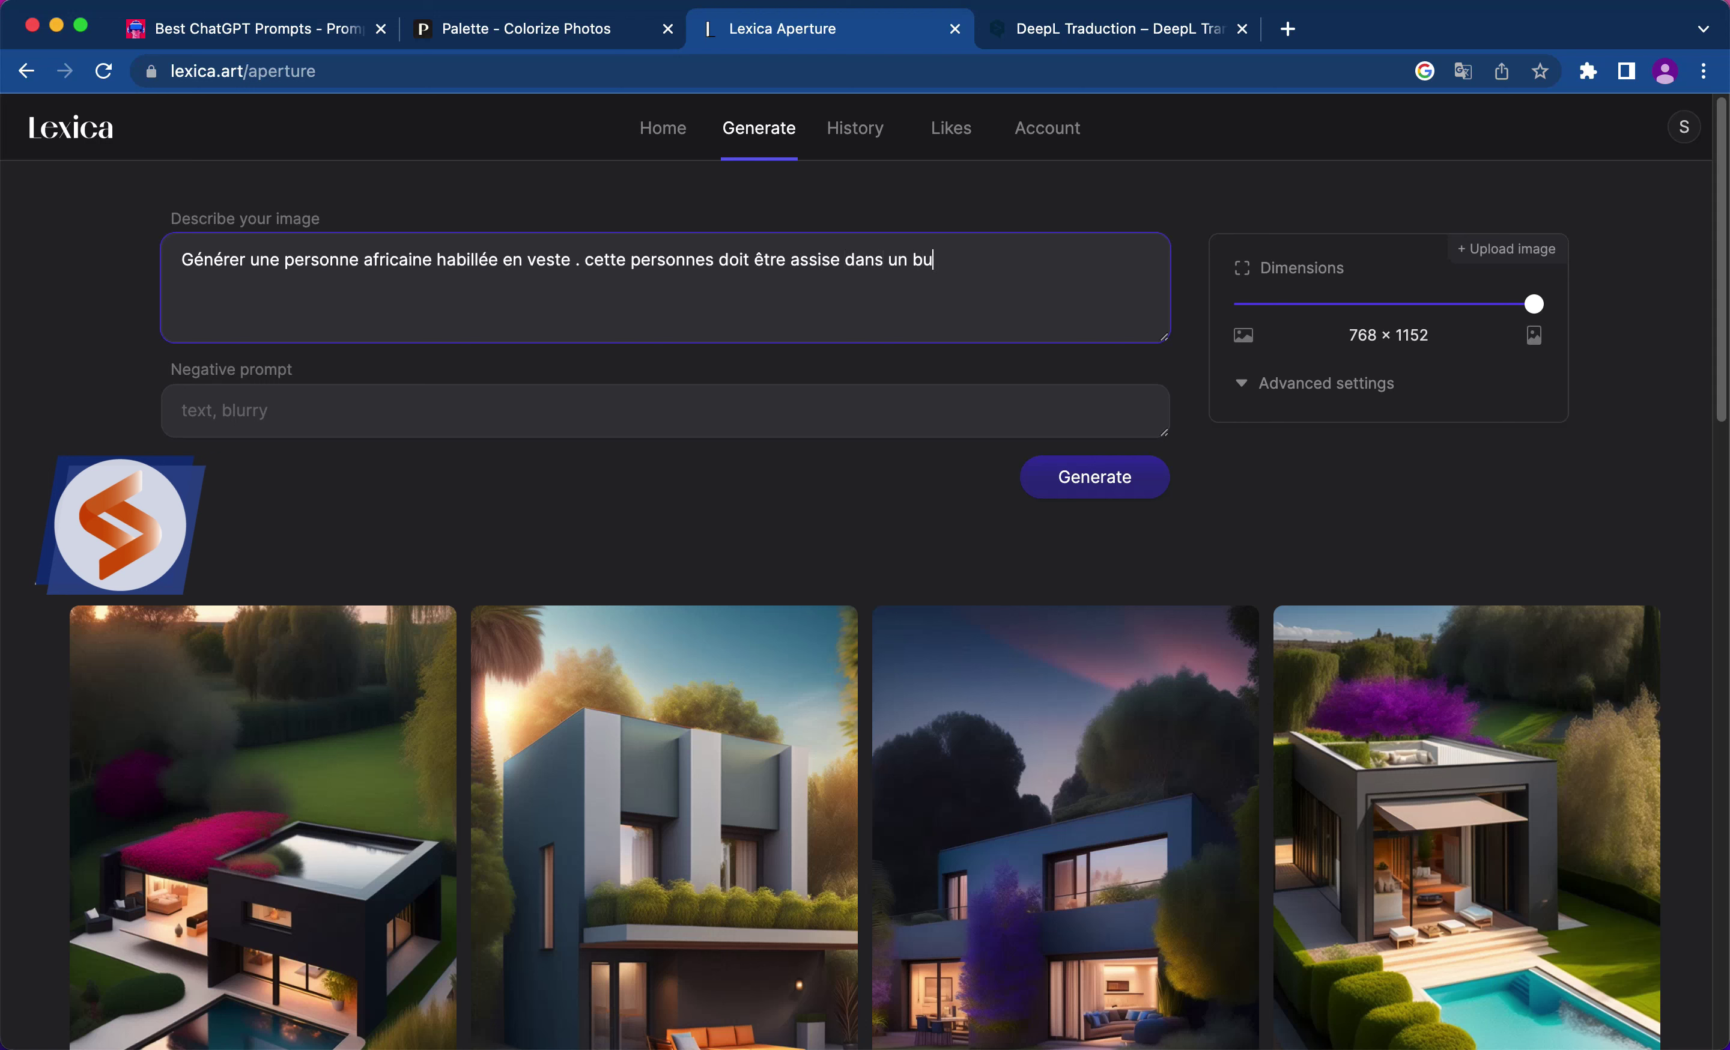
{"action": "type", "text": "reau"}
Step: Copy the French prompt and translate it into American English in DeepL, replacing the previous source text
{"action": "triple_click", "coordinate": [999, 268]}
{"action": "key", "text": "super+c"}
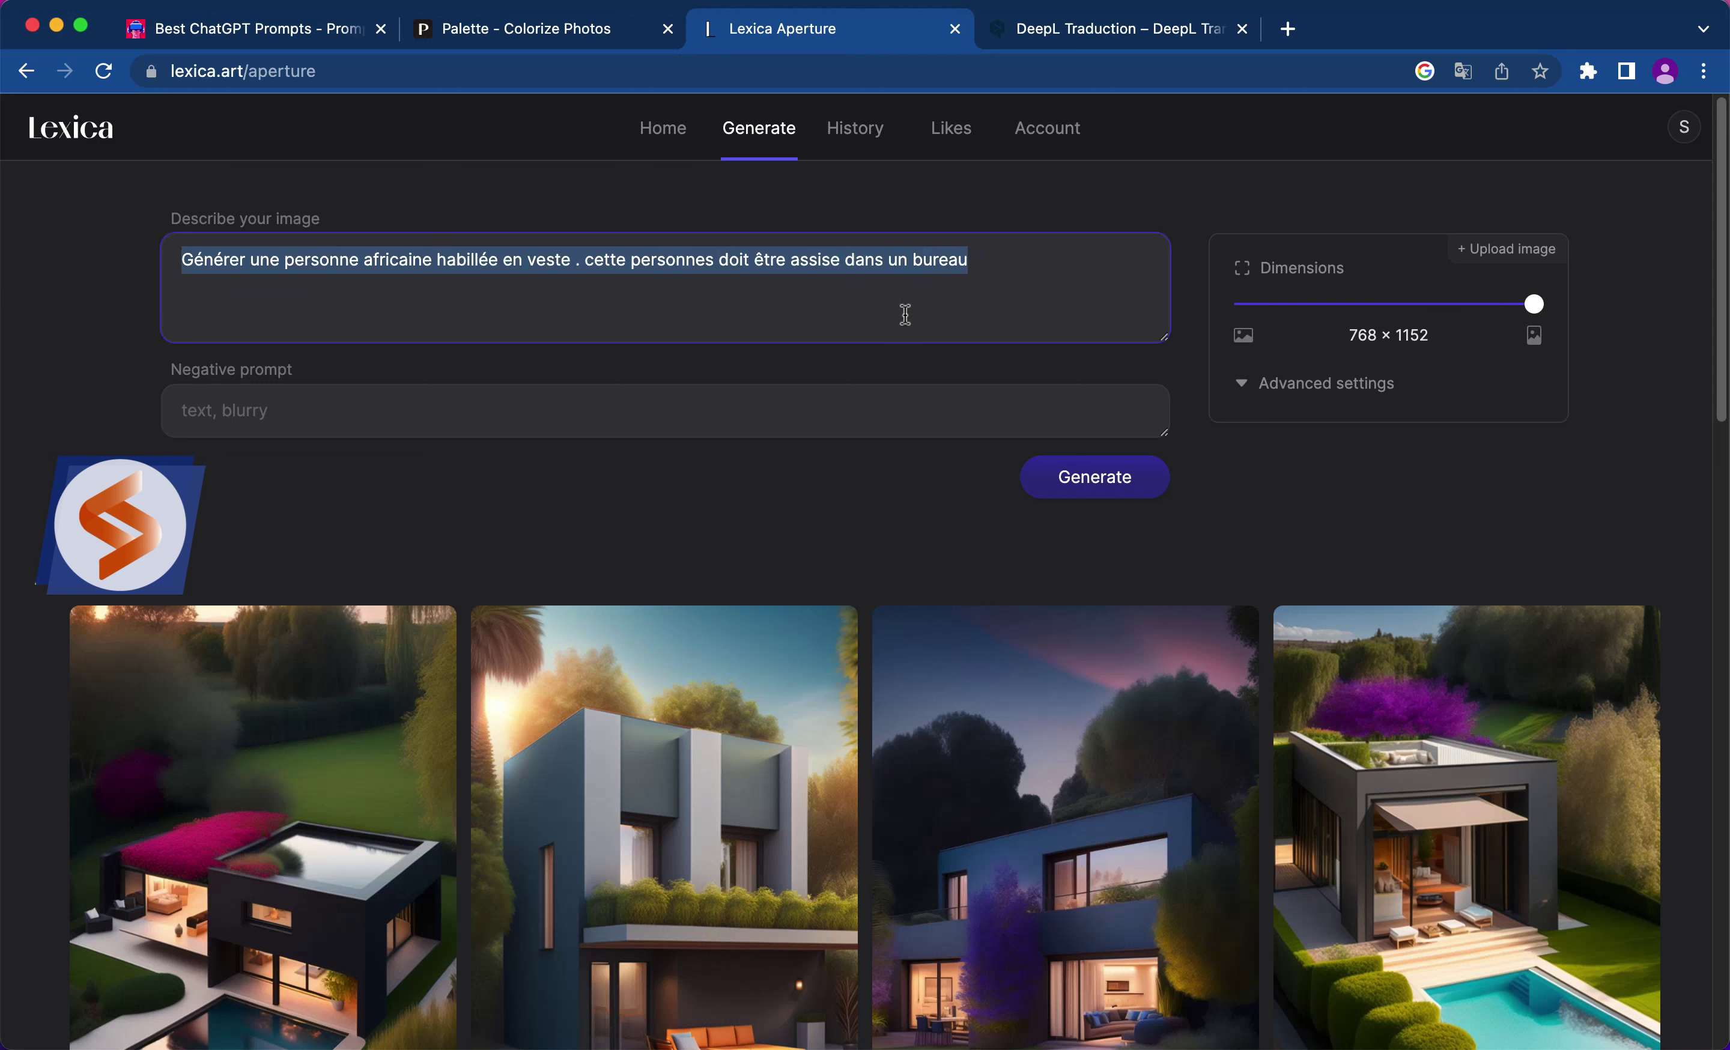
{"action": "left_click", "coordinate": [1121, 29]}
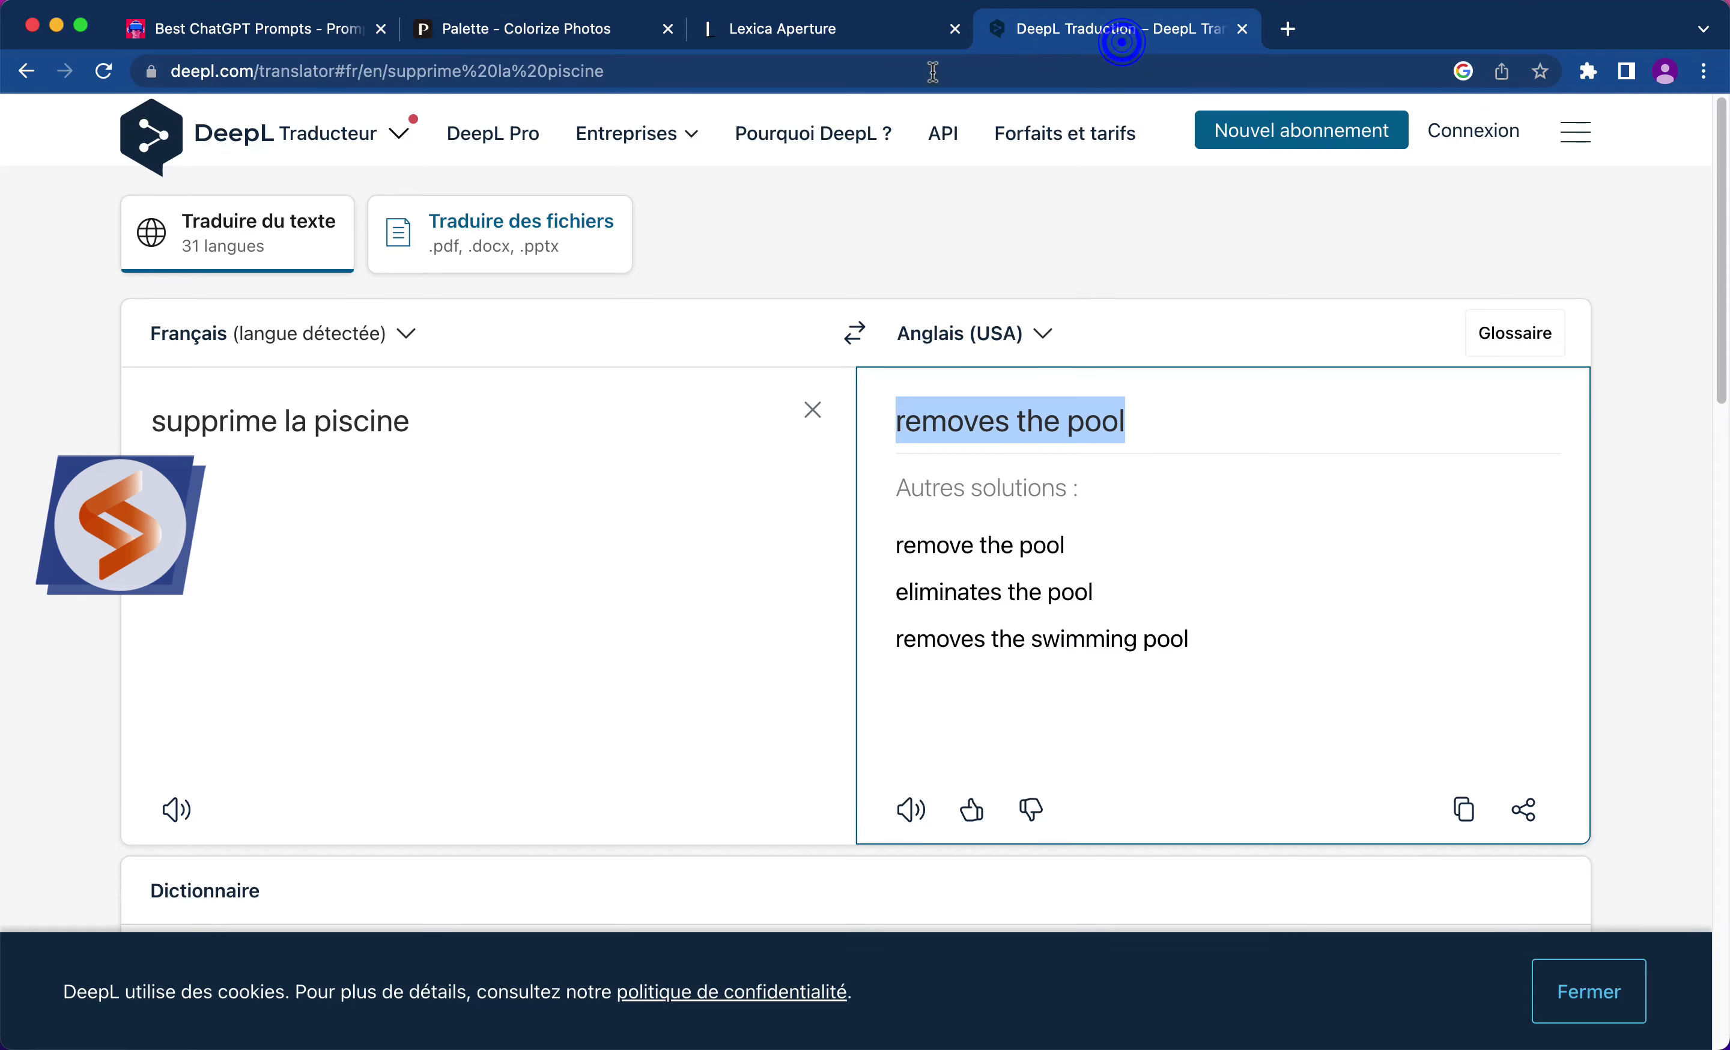
{"action": "left_click", "coordinate": [812, 410]}
{"action": "key", "text": "super+v"}
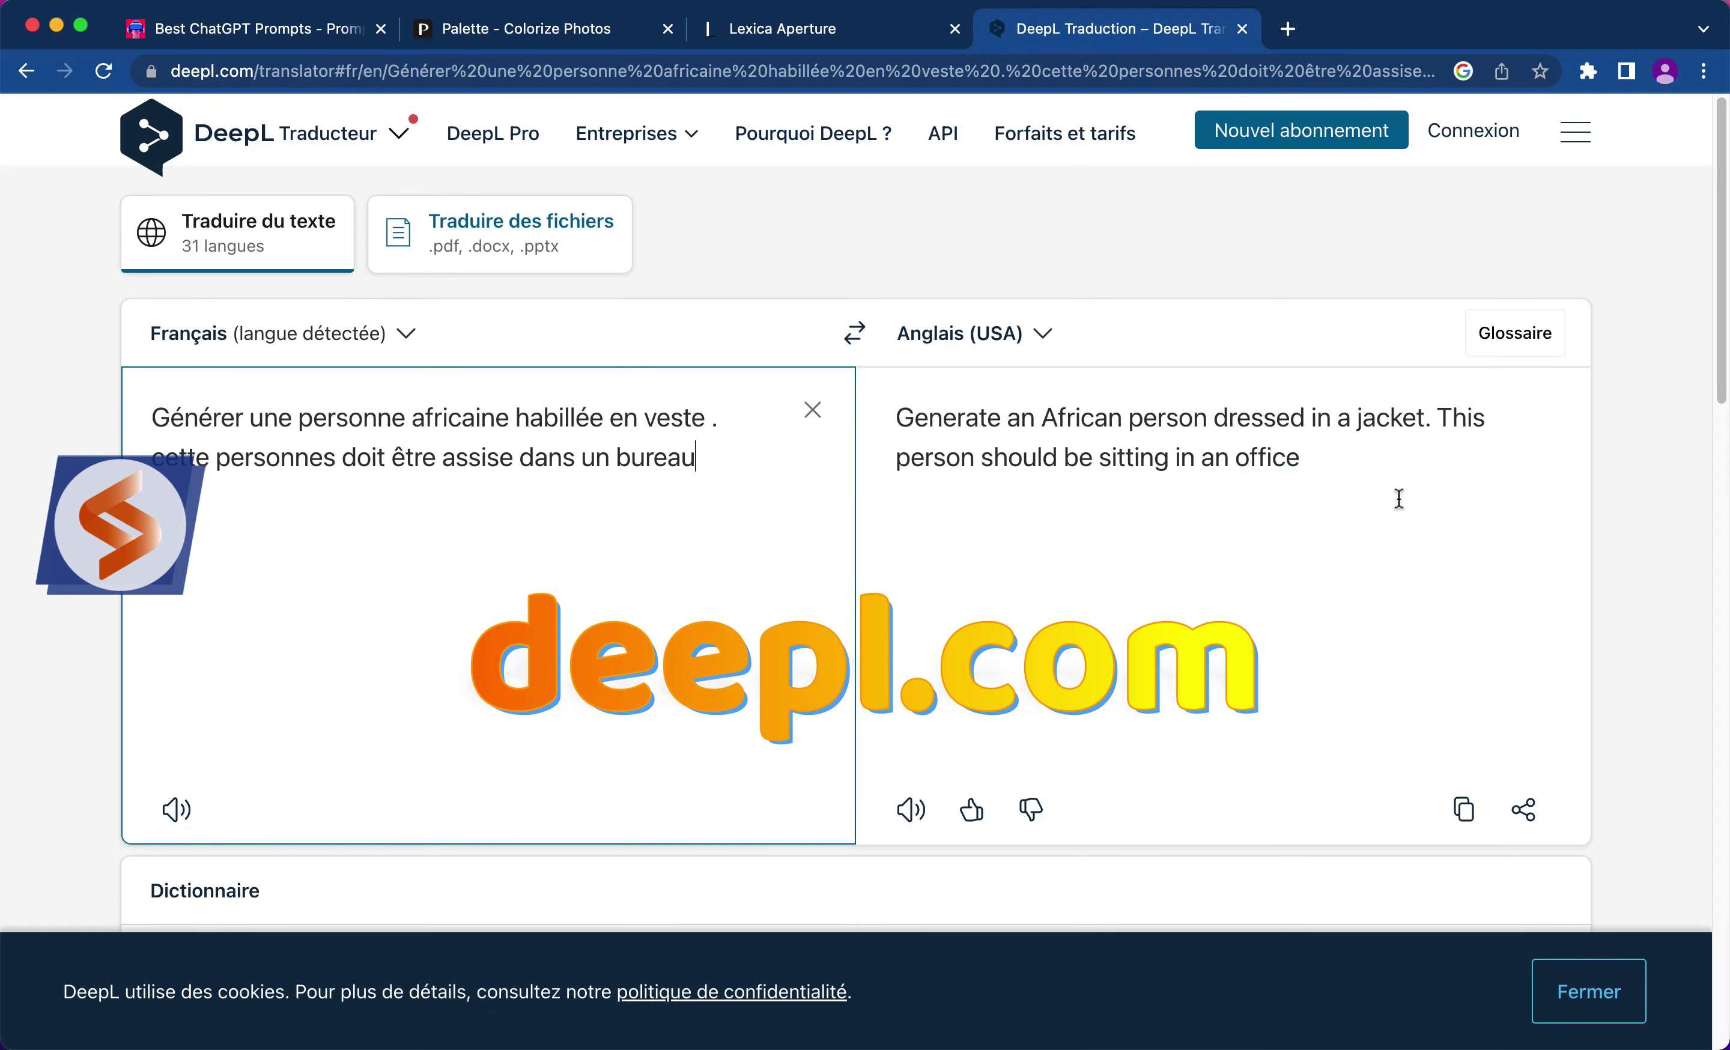
Step: Copy the English translation, replace the French prompt in Lexica with it and generate the images
{"action": "left_click_drag", "start_coordinate": [1394, 495], "coordinate": [937, 389]}
{"action": "key", "text": "super+c"}
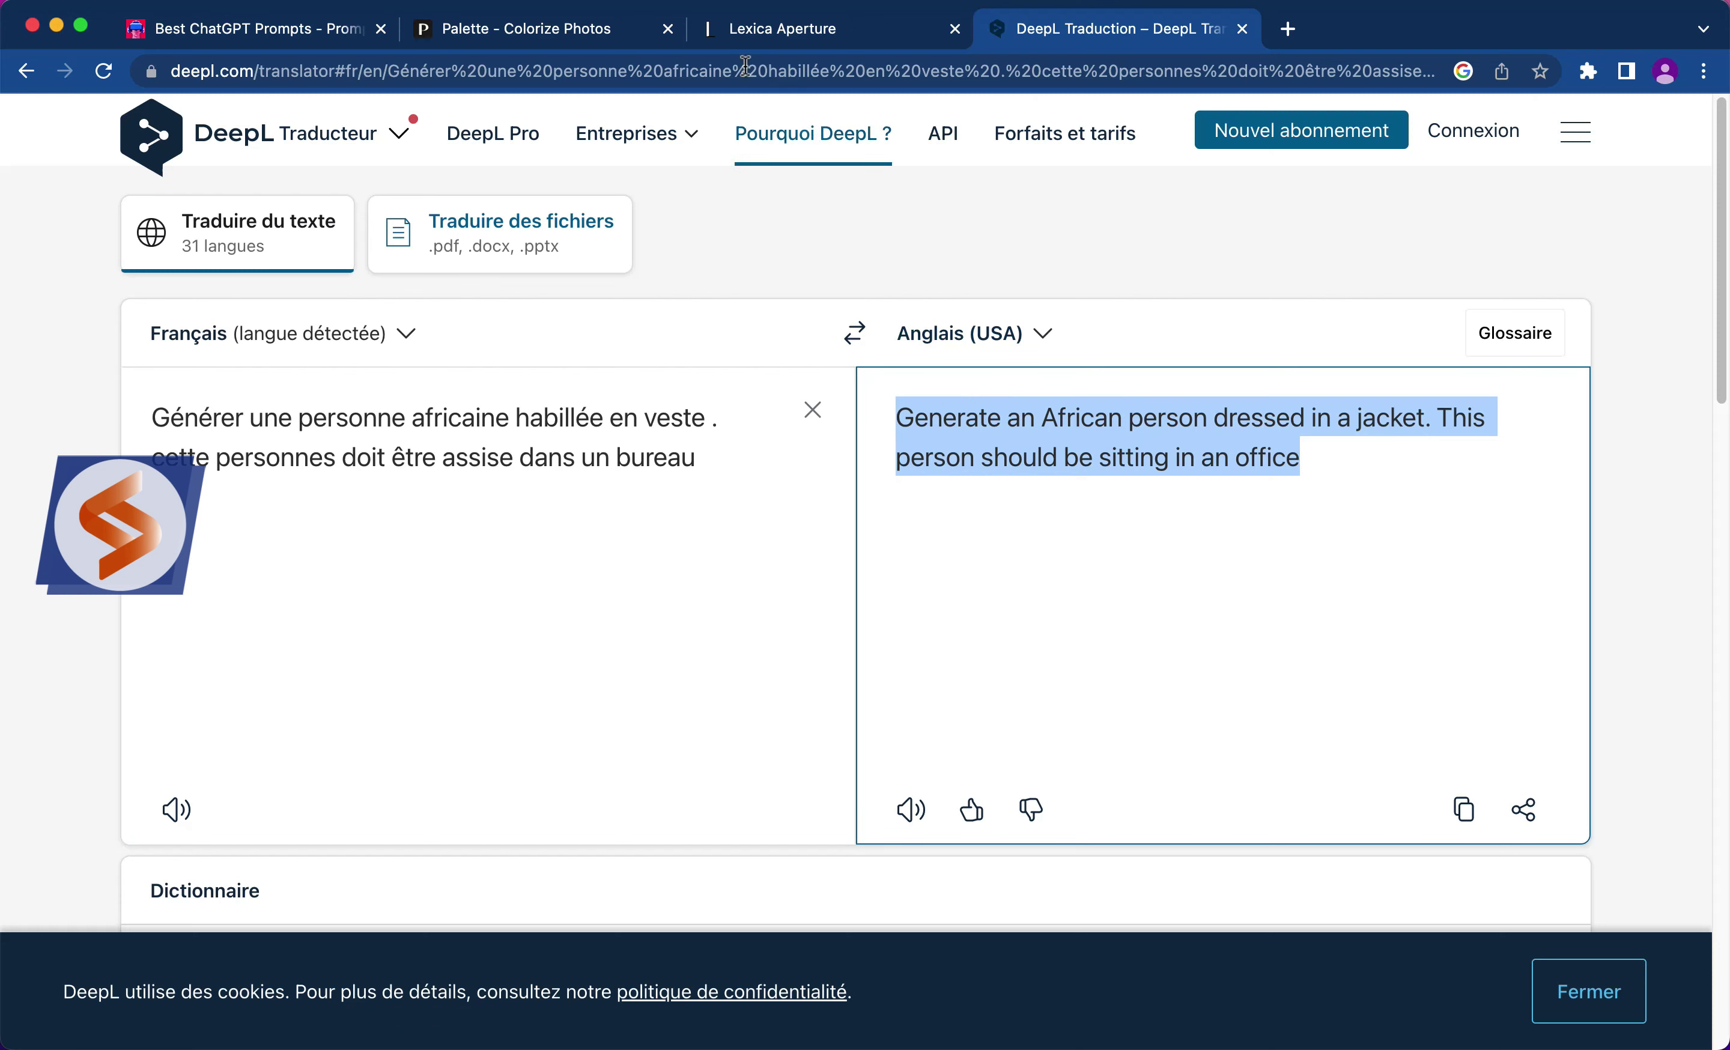
{"action": "left_click", "coordinate": [798, 42]}
{"action": "left_click", "coordinate": [1036, 290]}
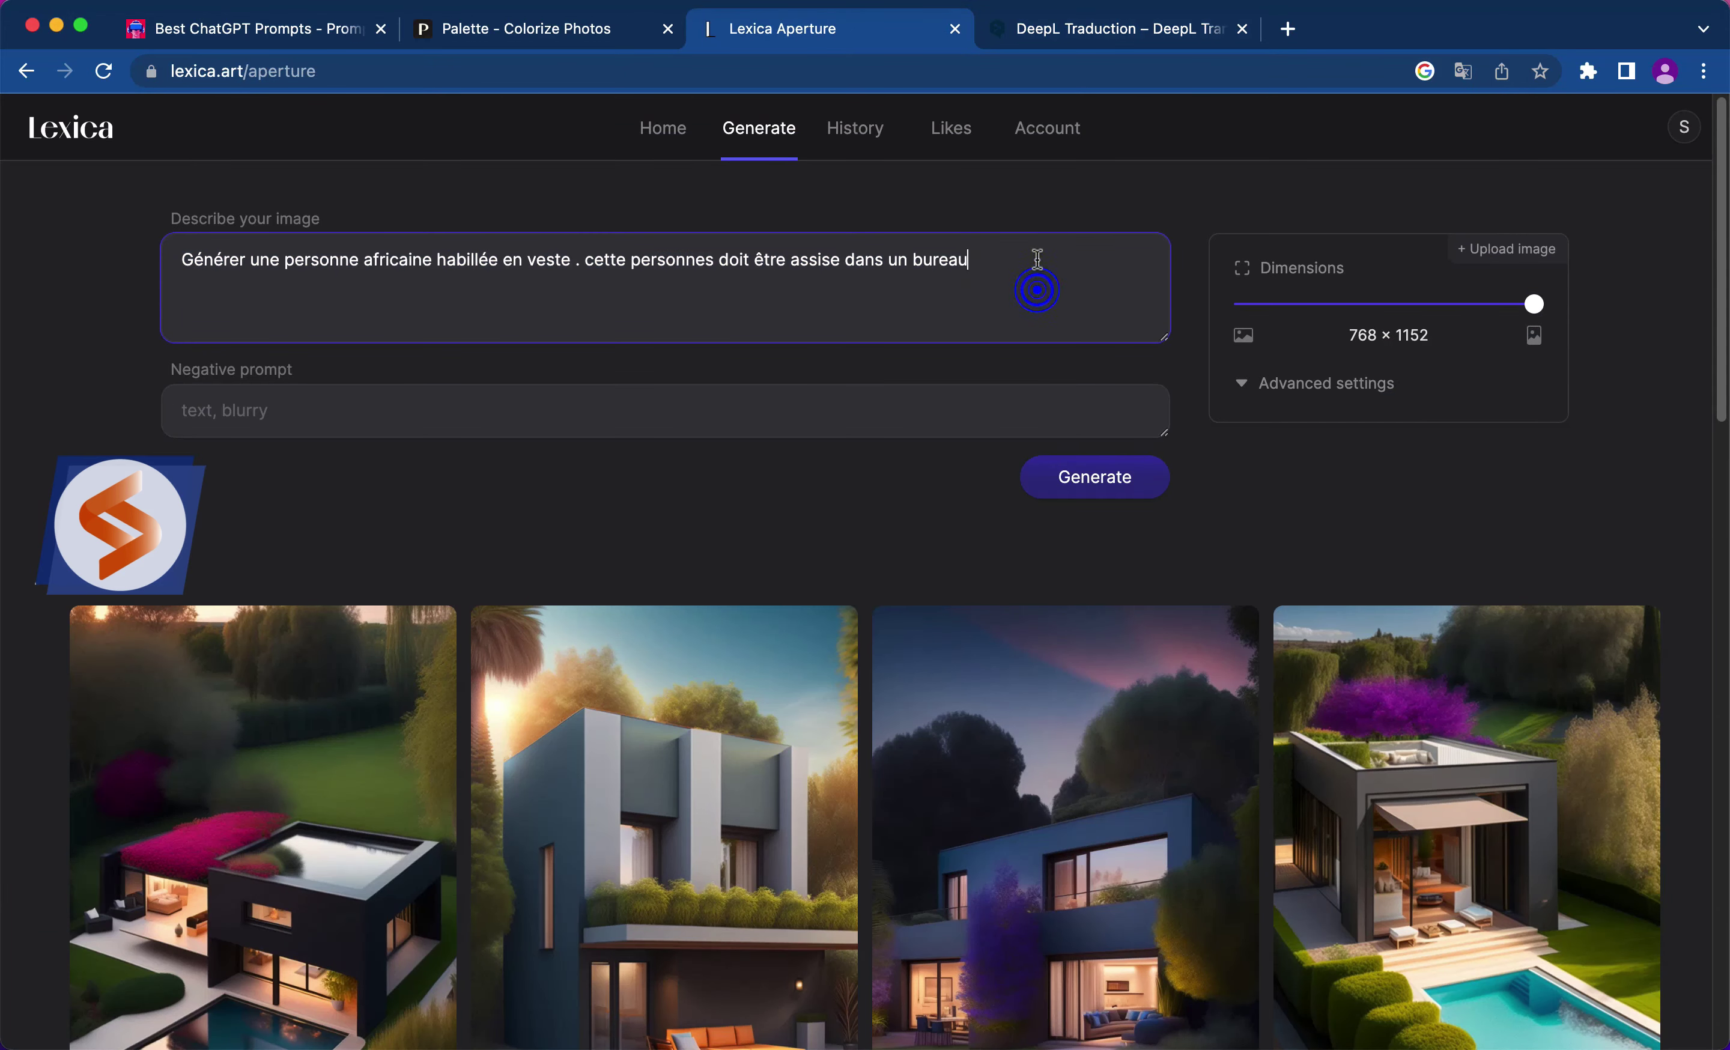
{"action": "key", "text": "super+a"}
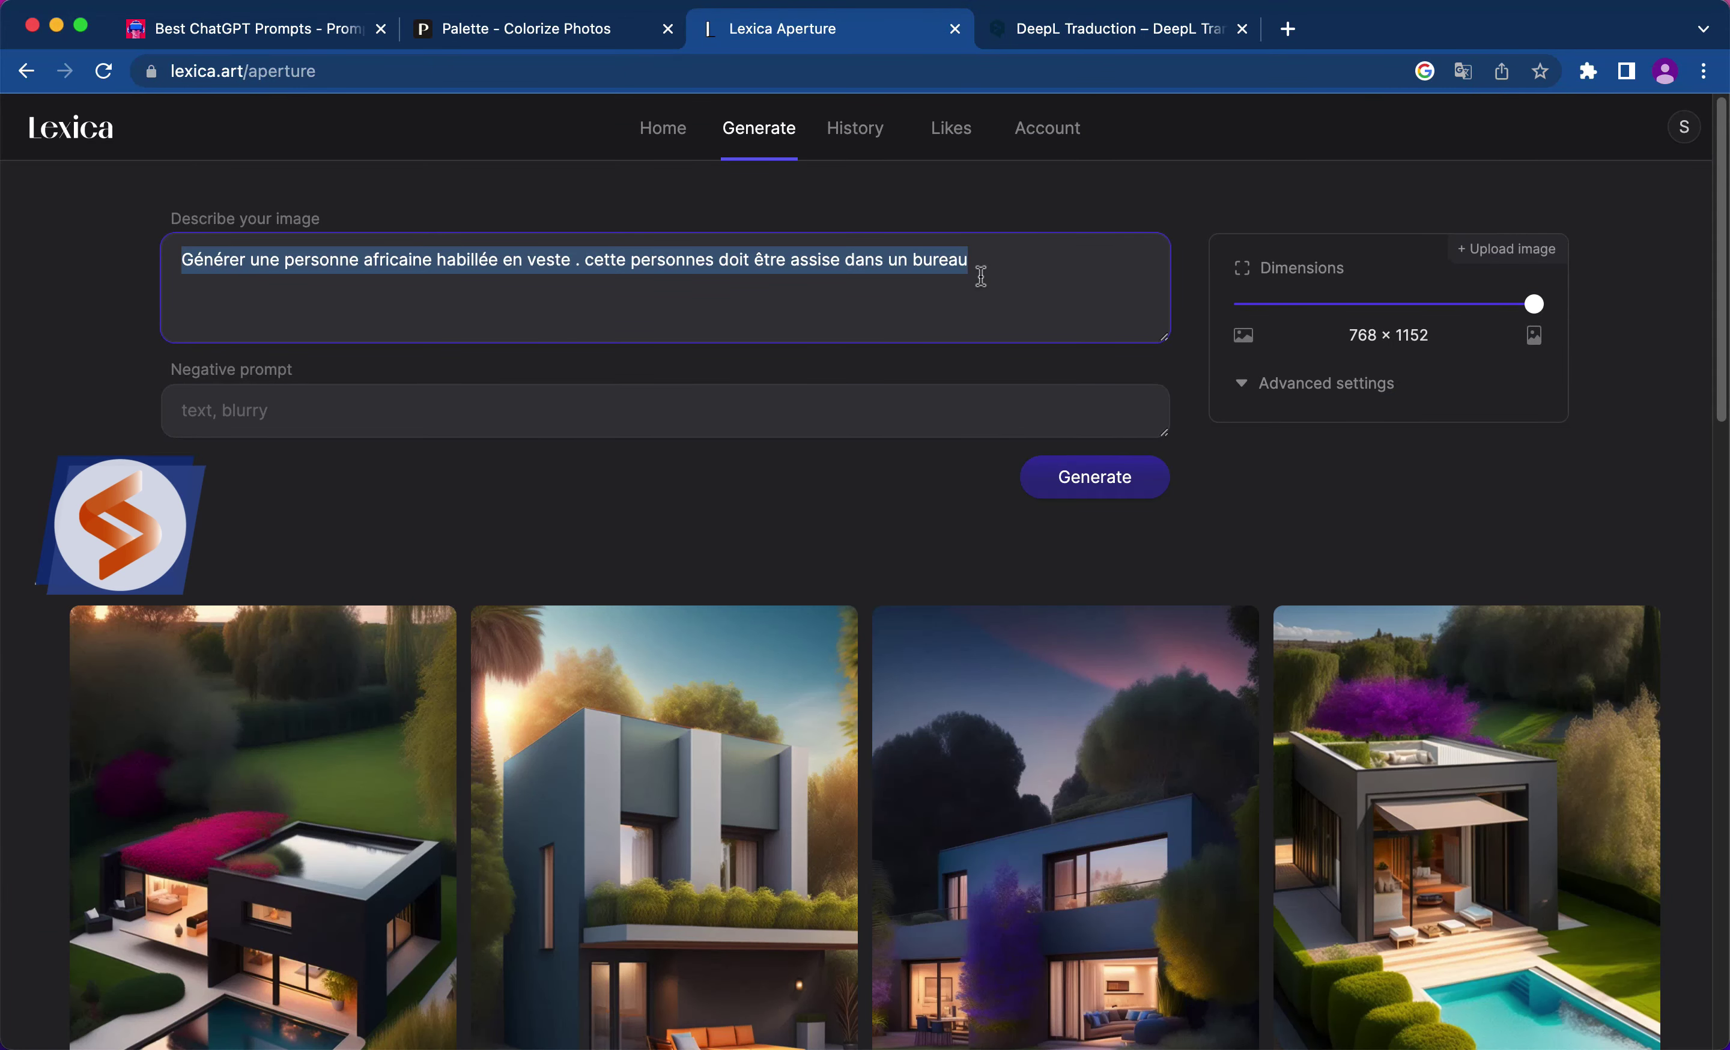
{"action": "key", "text": "super+v"}
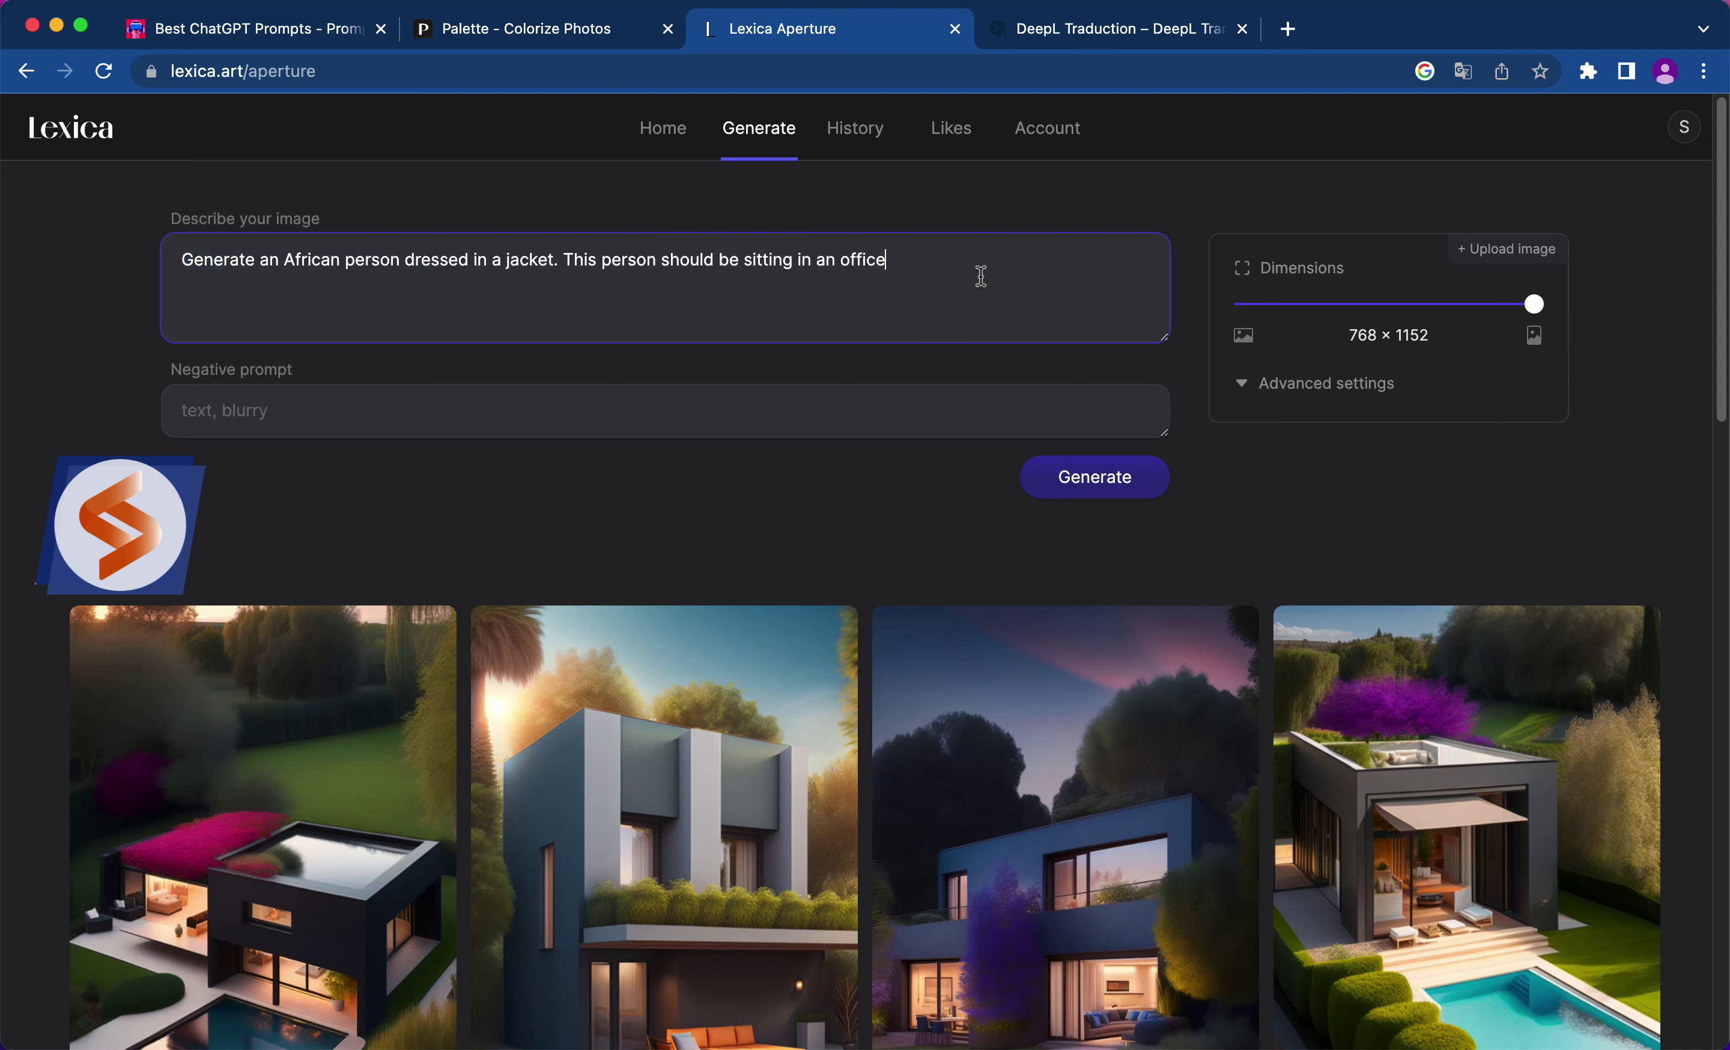
{"action": "left_click", "coordinate": [1135, 498]}
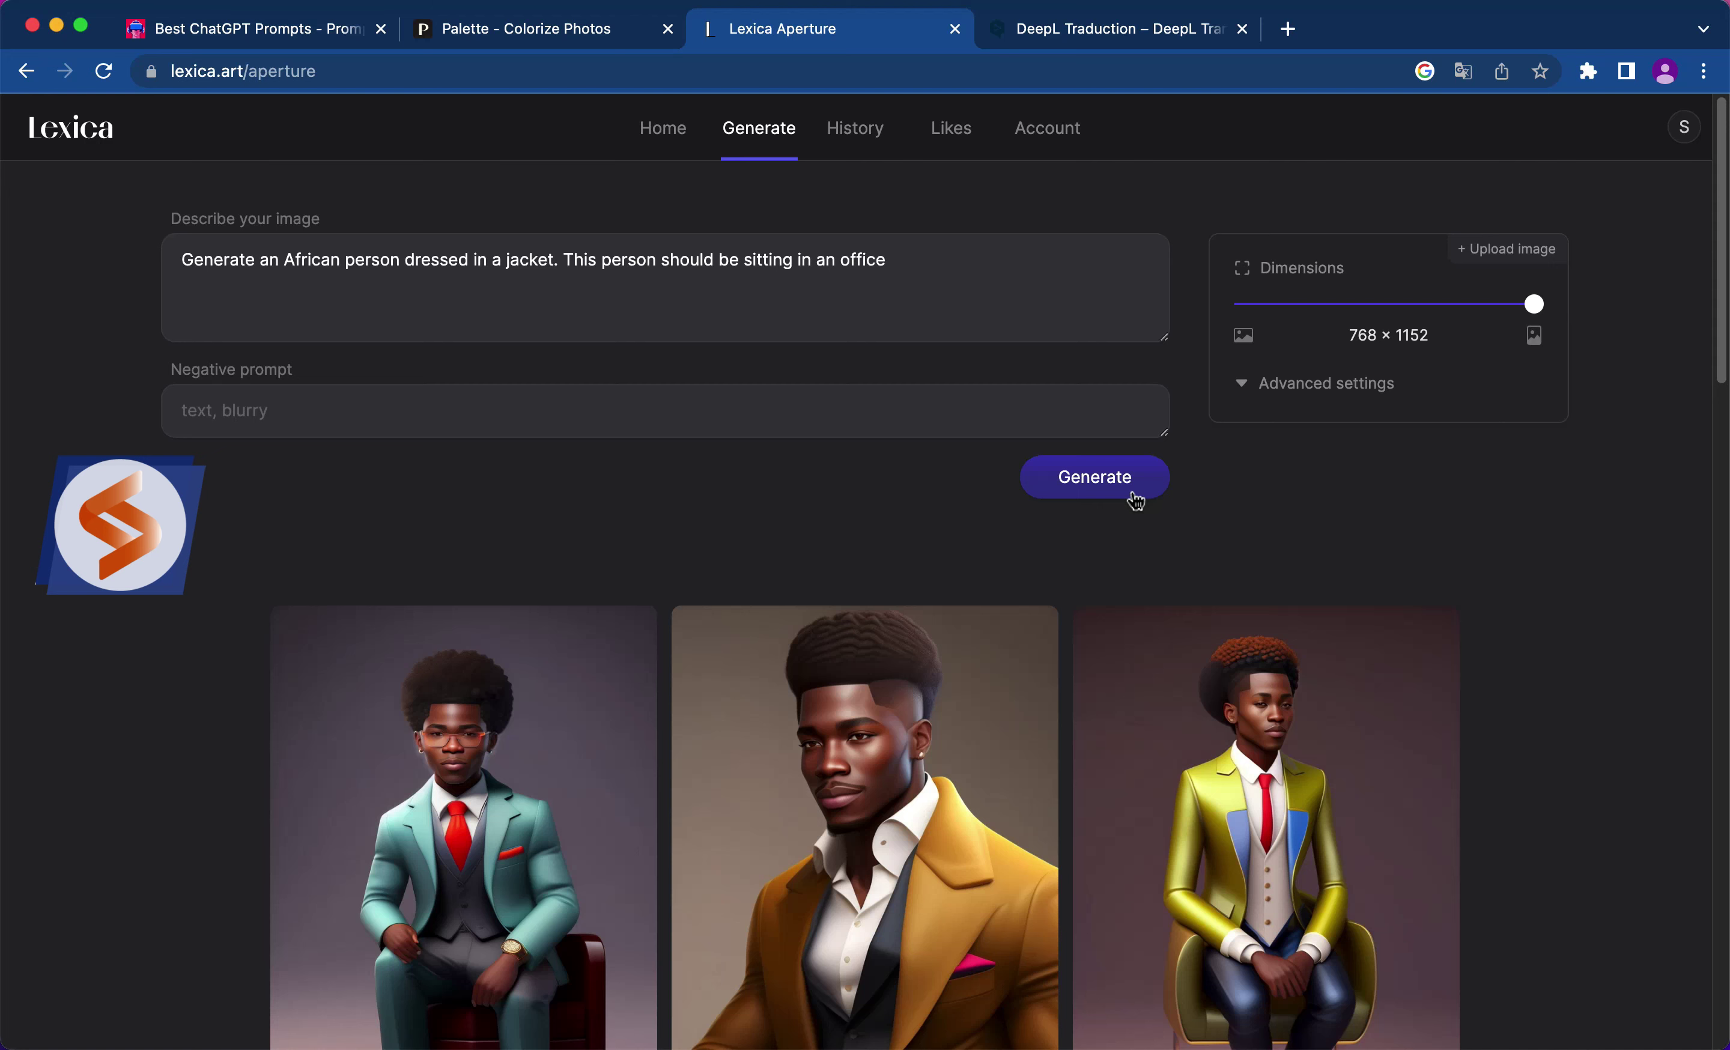
Step: Remove "This person should be sitting in an office" from the prompt and generate a new set of images
{"action": "scroll", "coordinate": [1136, 501], "scroll_direction": "down", "scroll_amount": 3}
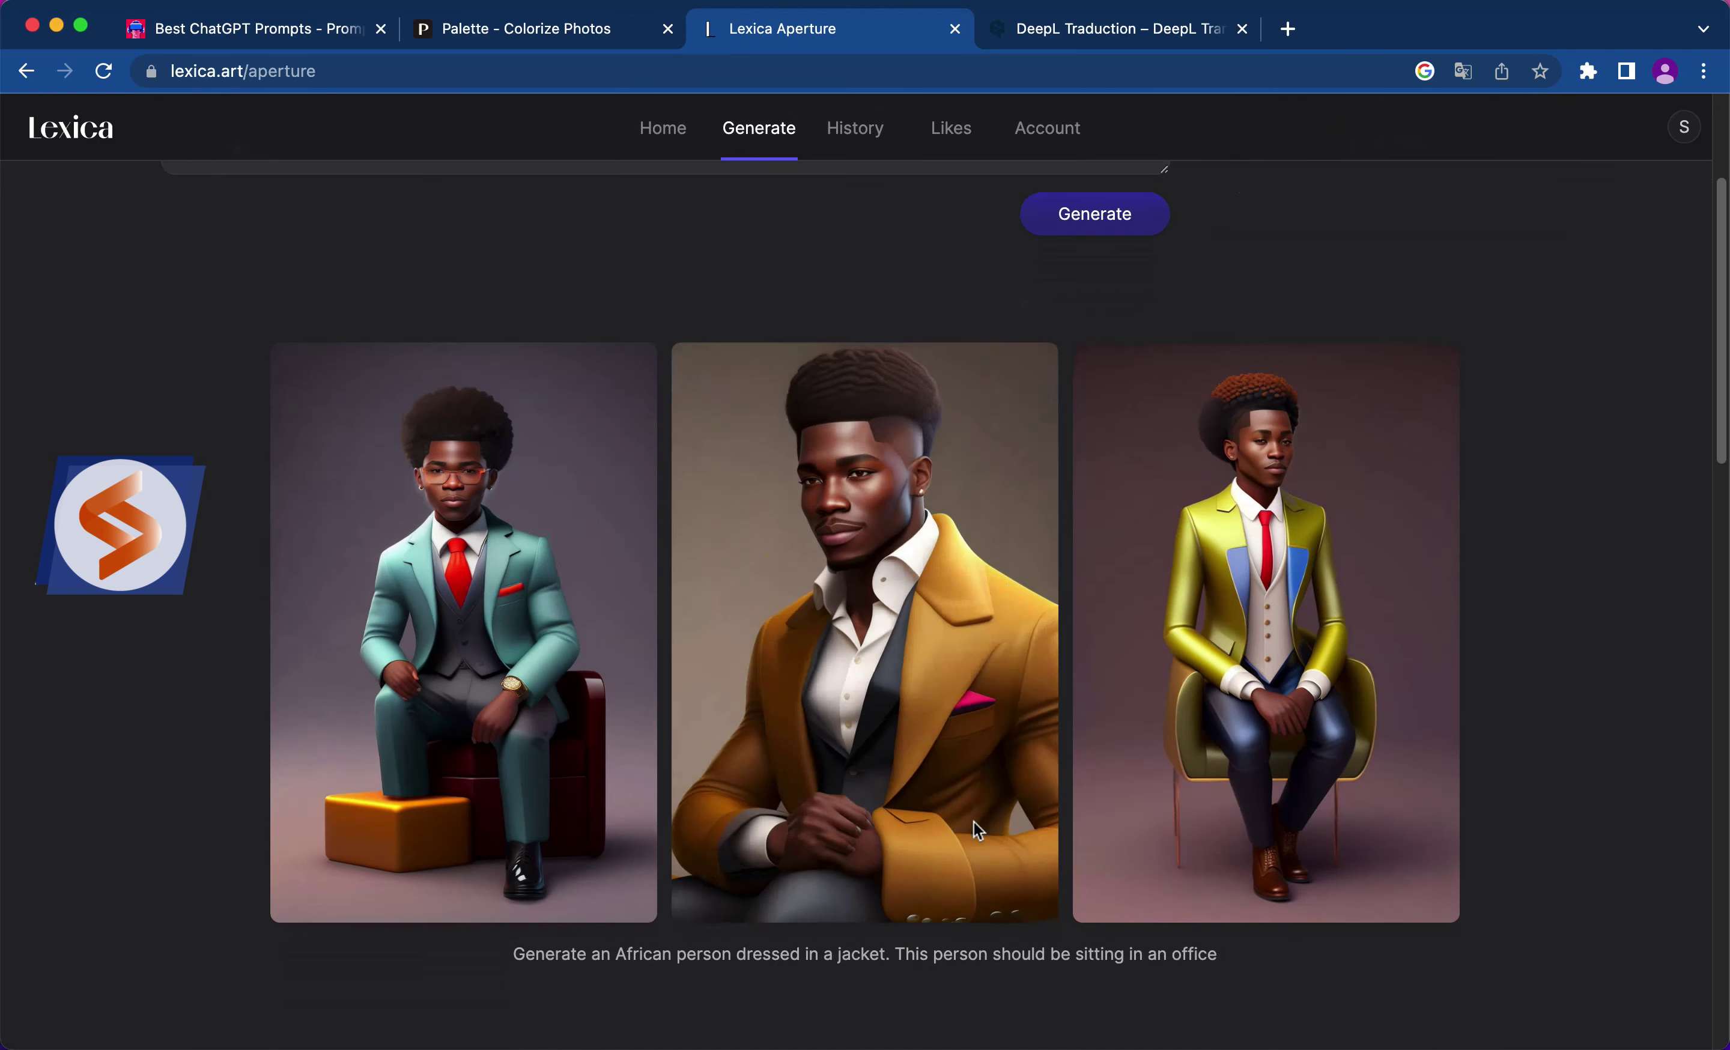
{"action": "scroll", "coordinate": [355, 359], "scroll_direction": "up", "scroll_amount": 4}
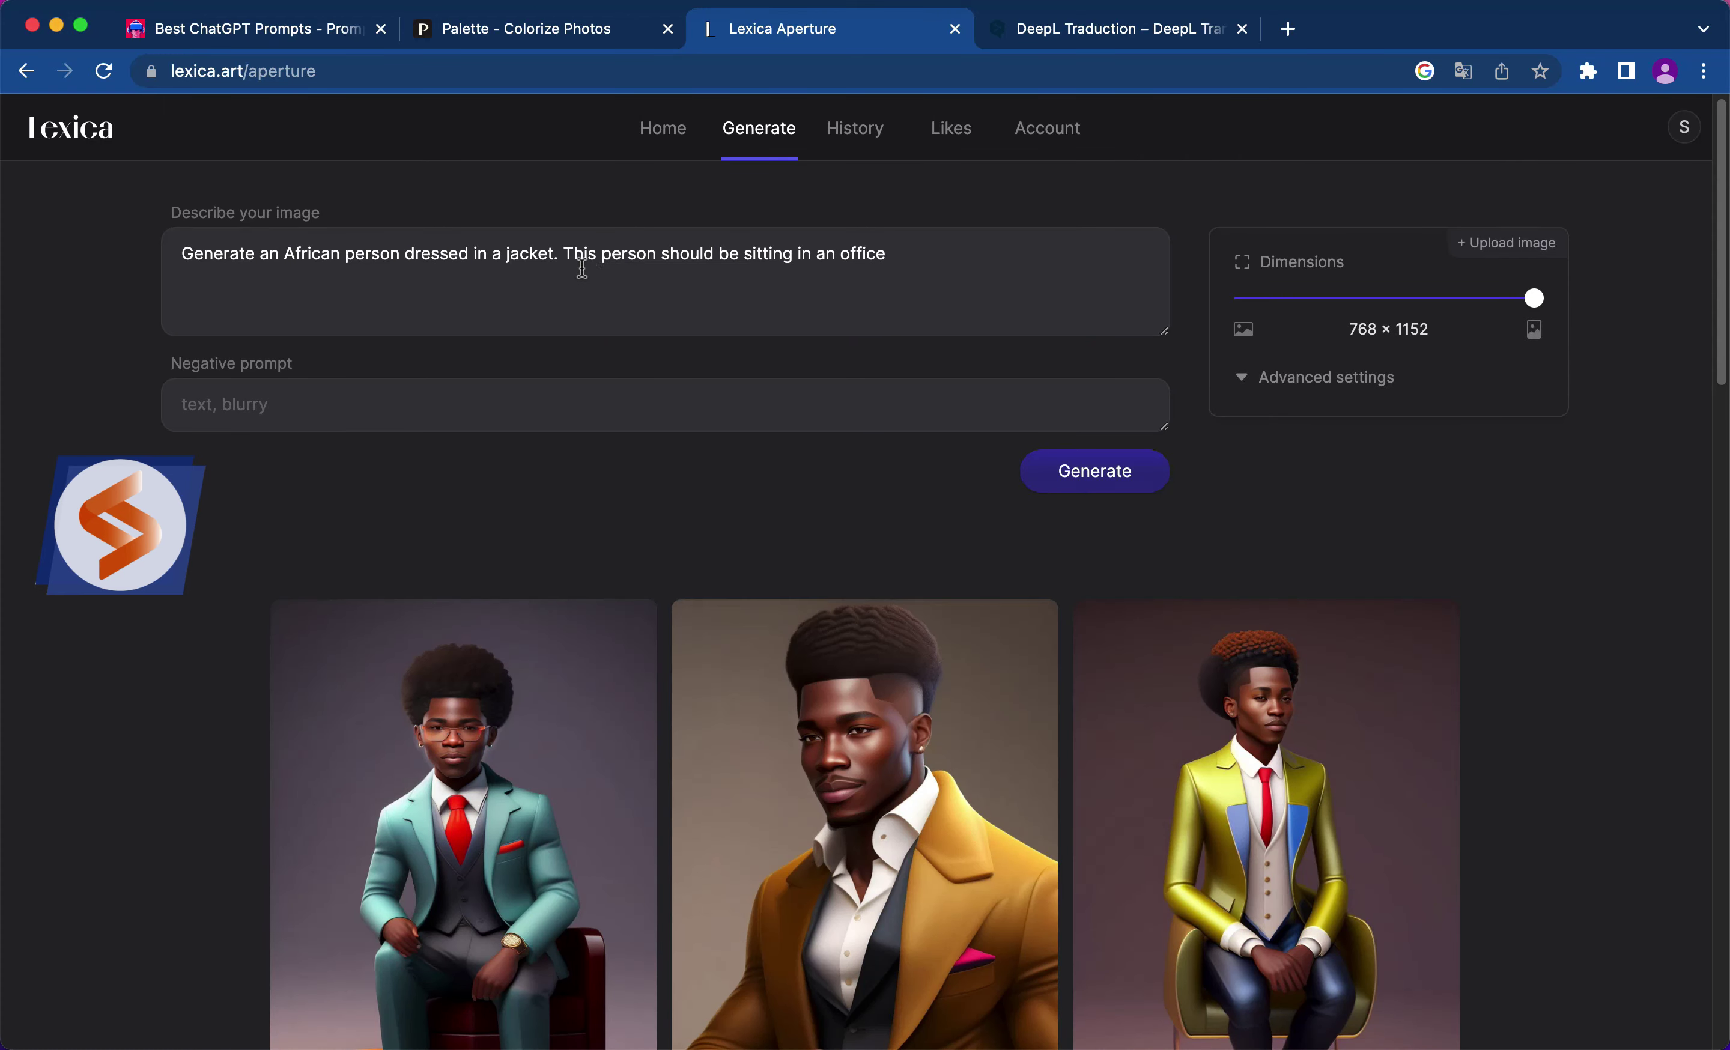
{"action": "left_click_drag", "start_coordinate": [573, 259], "coordinate": [718, 255]}
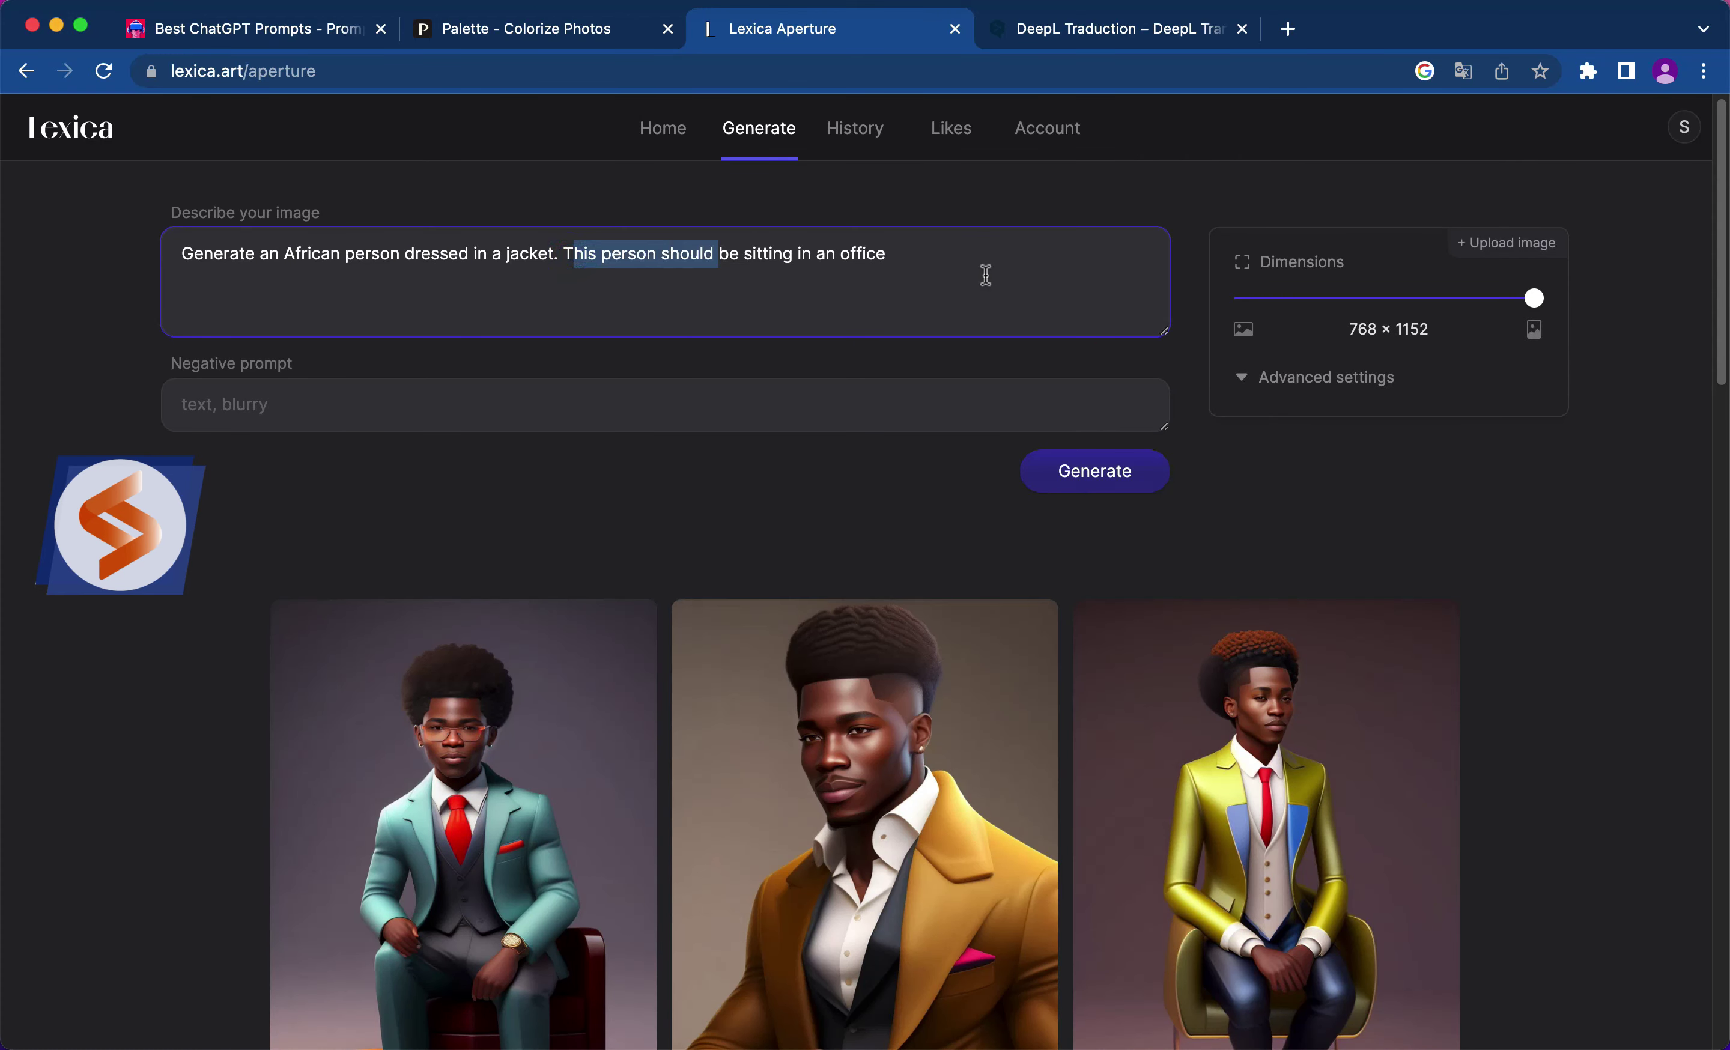
{"action": "left_click_drag", "start_coordinate": [985, 275], "coordinate": [565, 255]}
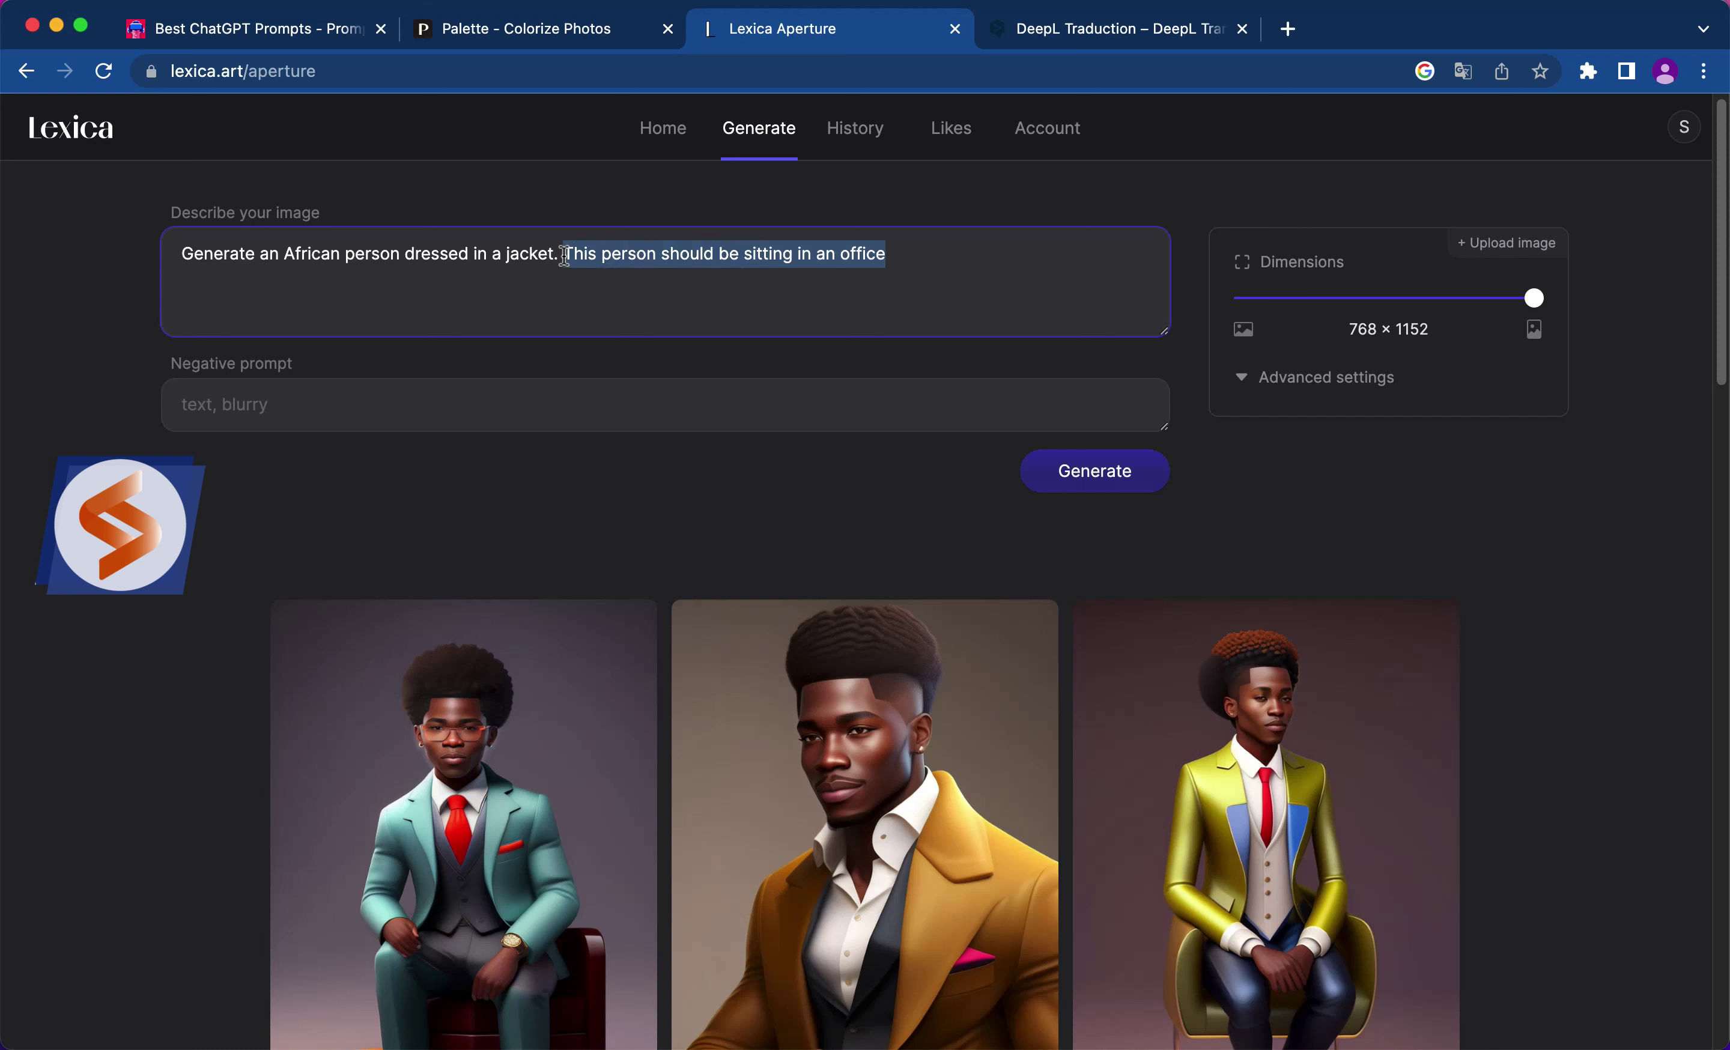
{"action": "key", "text": "BackSpace"}
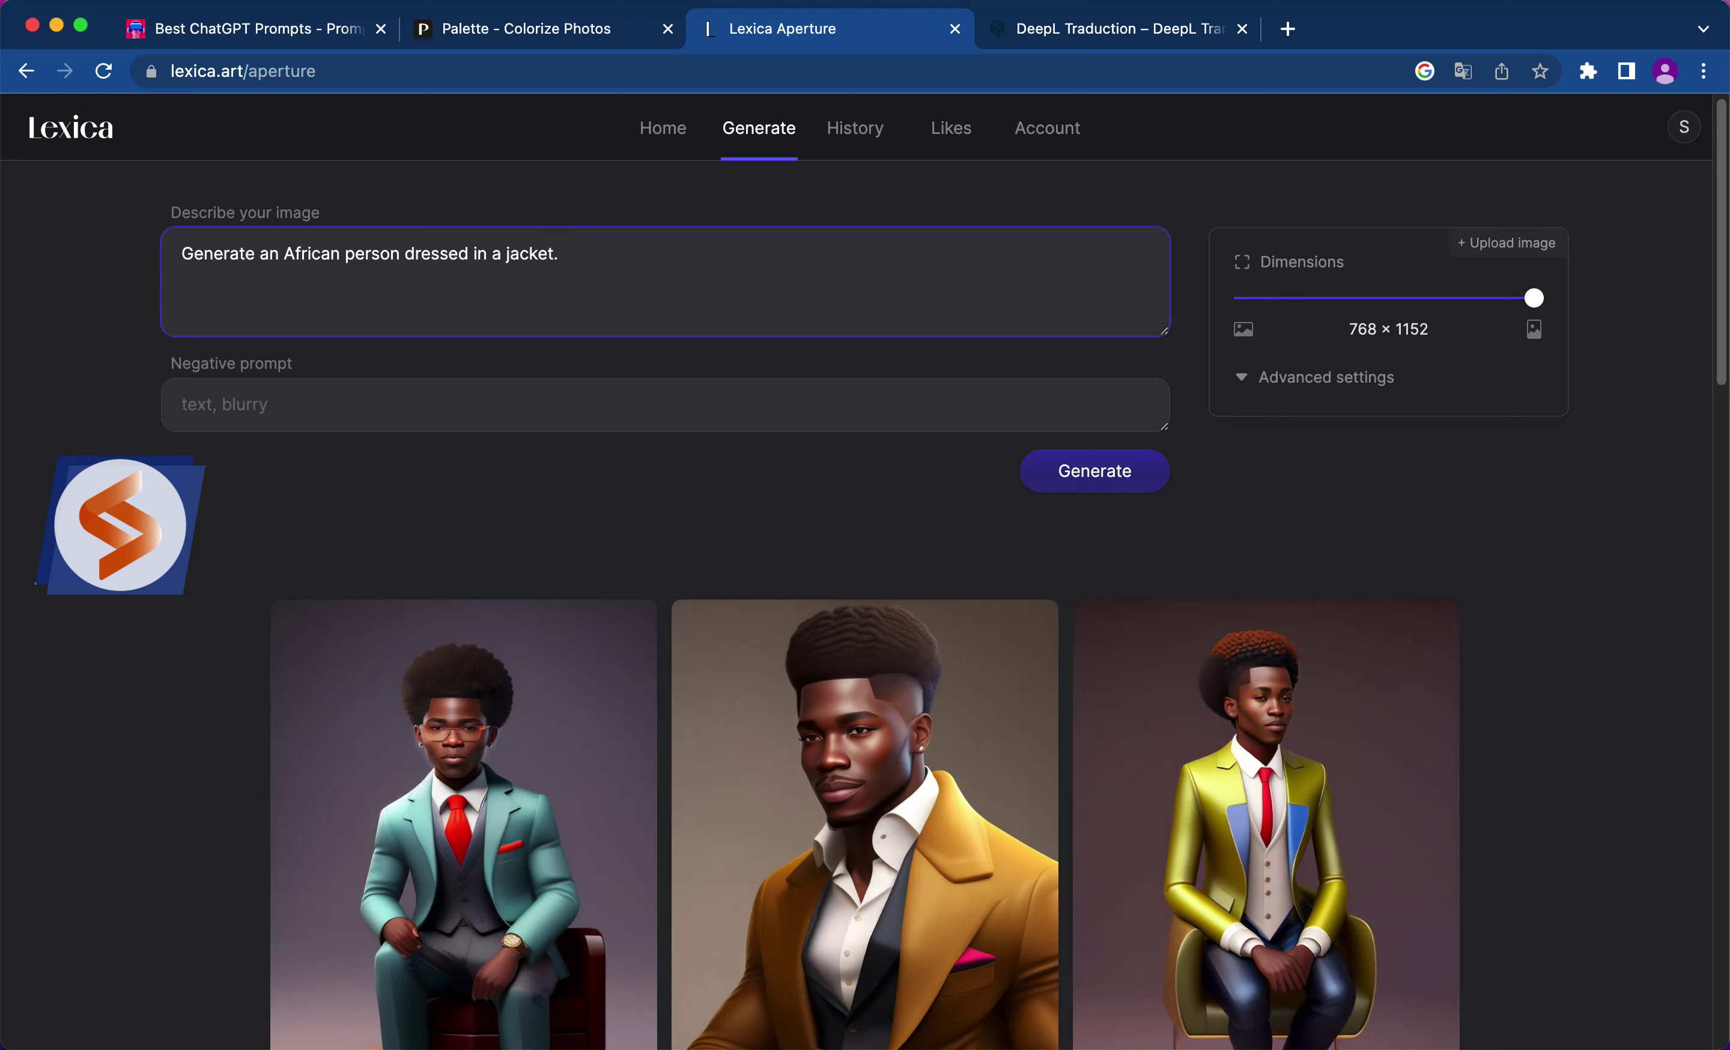
{"action": "left_click", "coordinate": [1100, 483]}
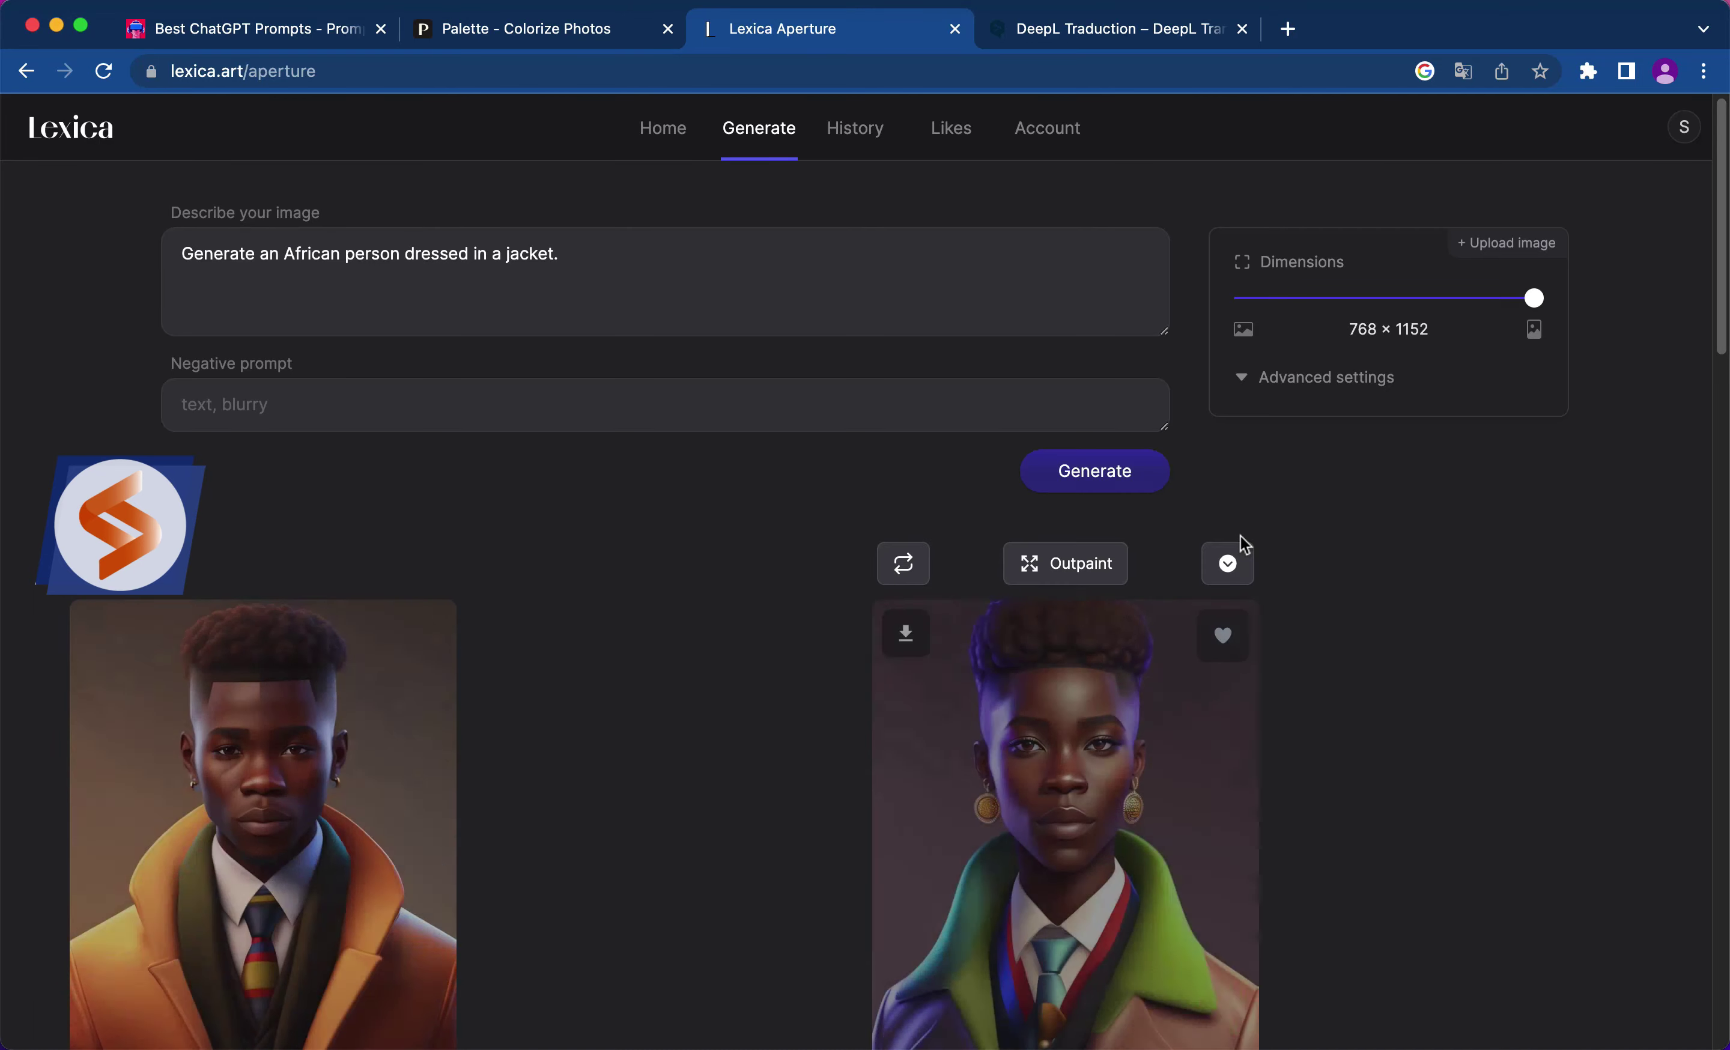
Step: Look over the generated jacket portraits and check the additional options of the fourth one
{"action": "scroll", "coordinate": [1225, 644], "scroll_direction": "down", "scroll_amount": 3}
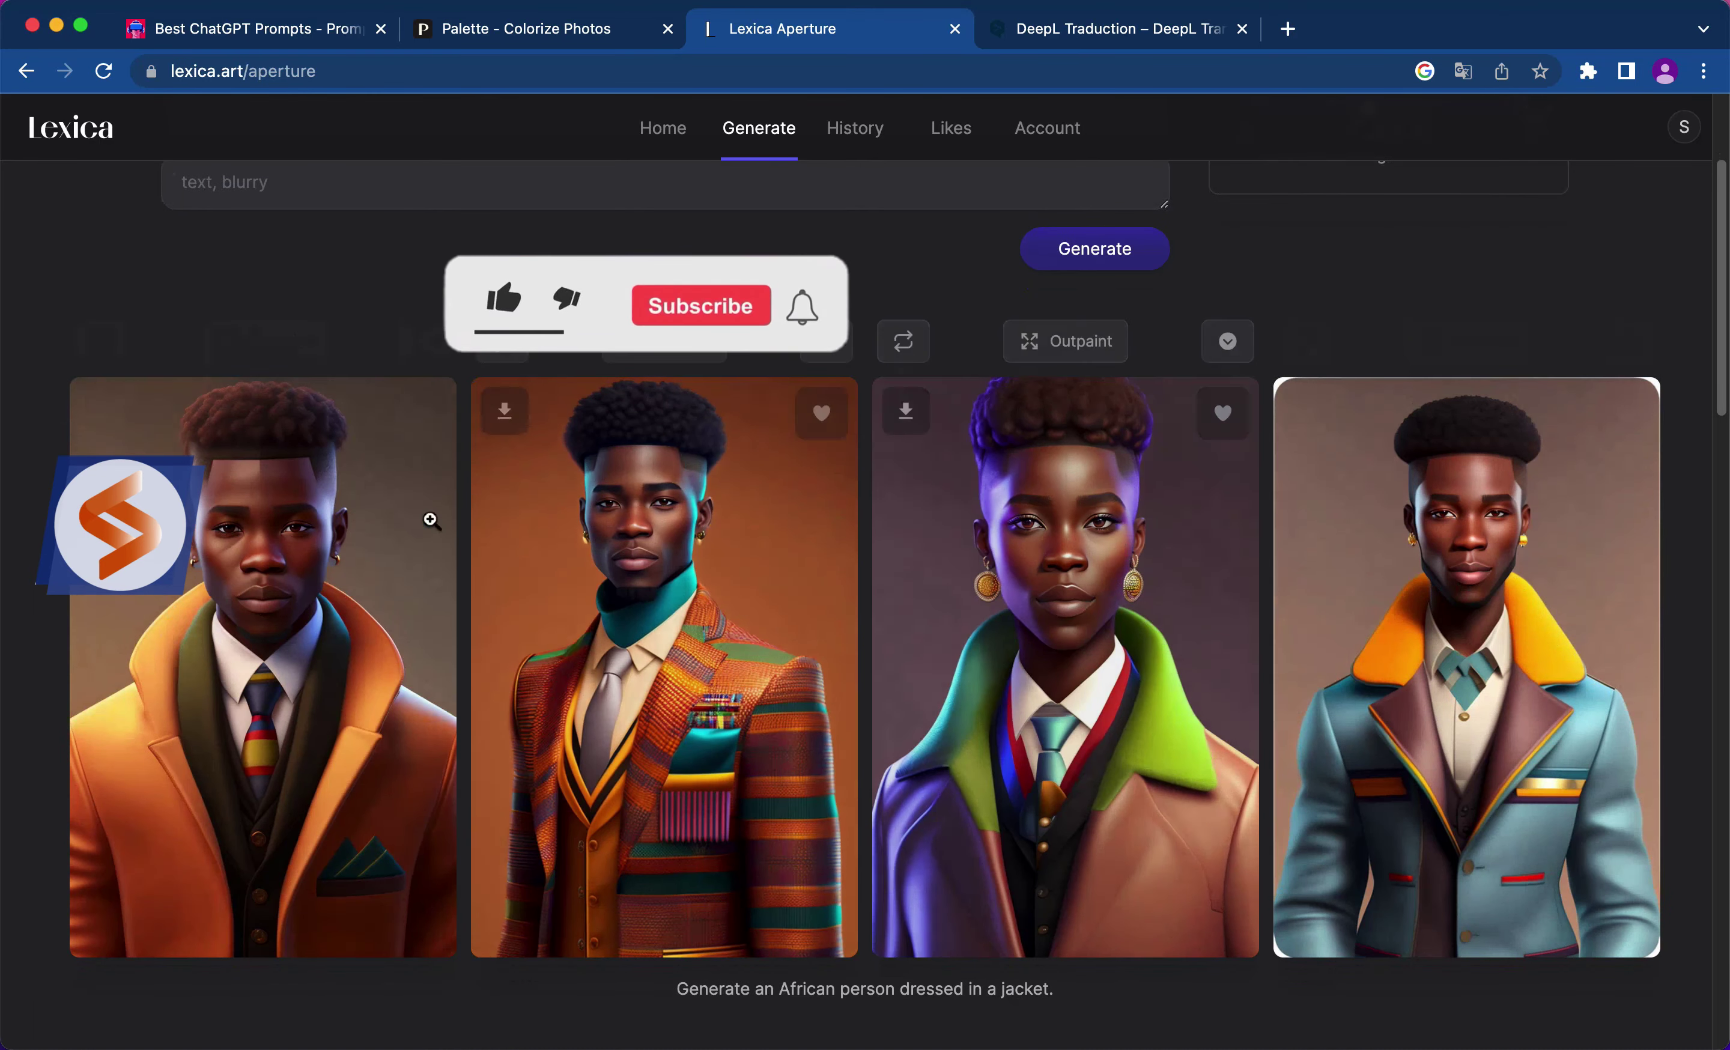
{"action": "scroll", "coordinate": [913, 708], "scroll_direction": "up", "scroll_amount": 2}
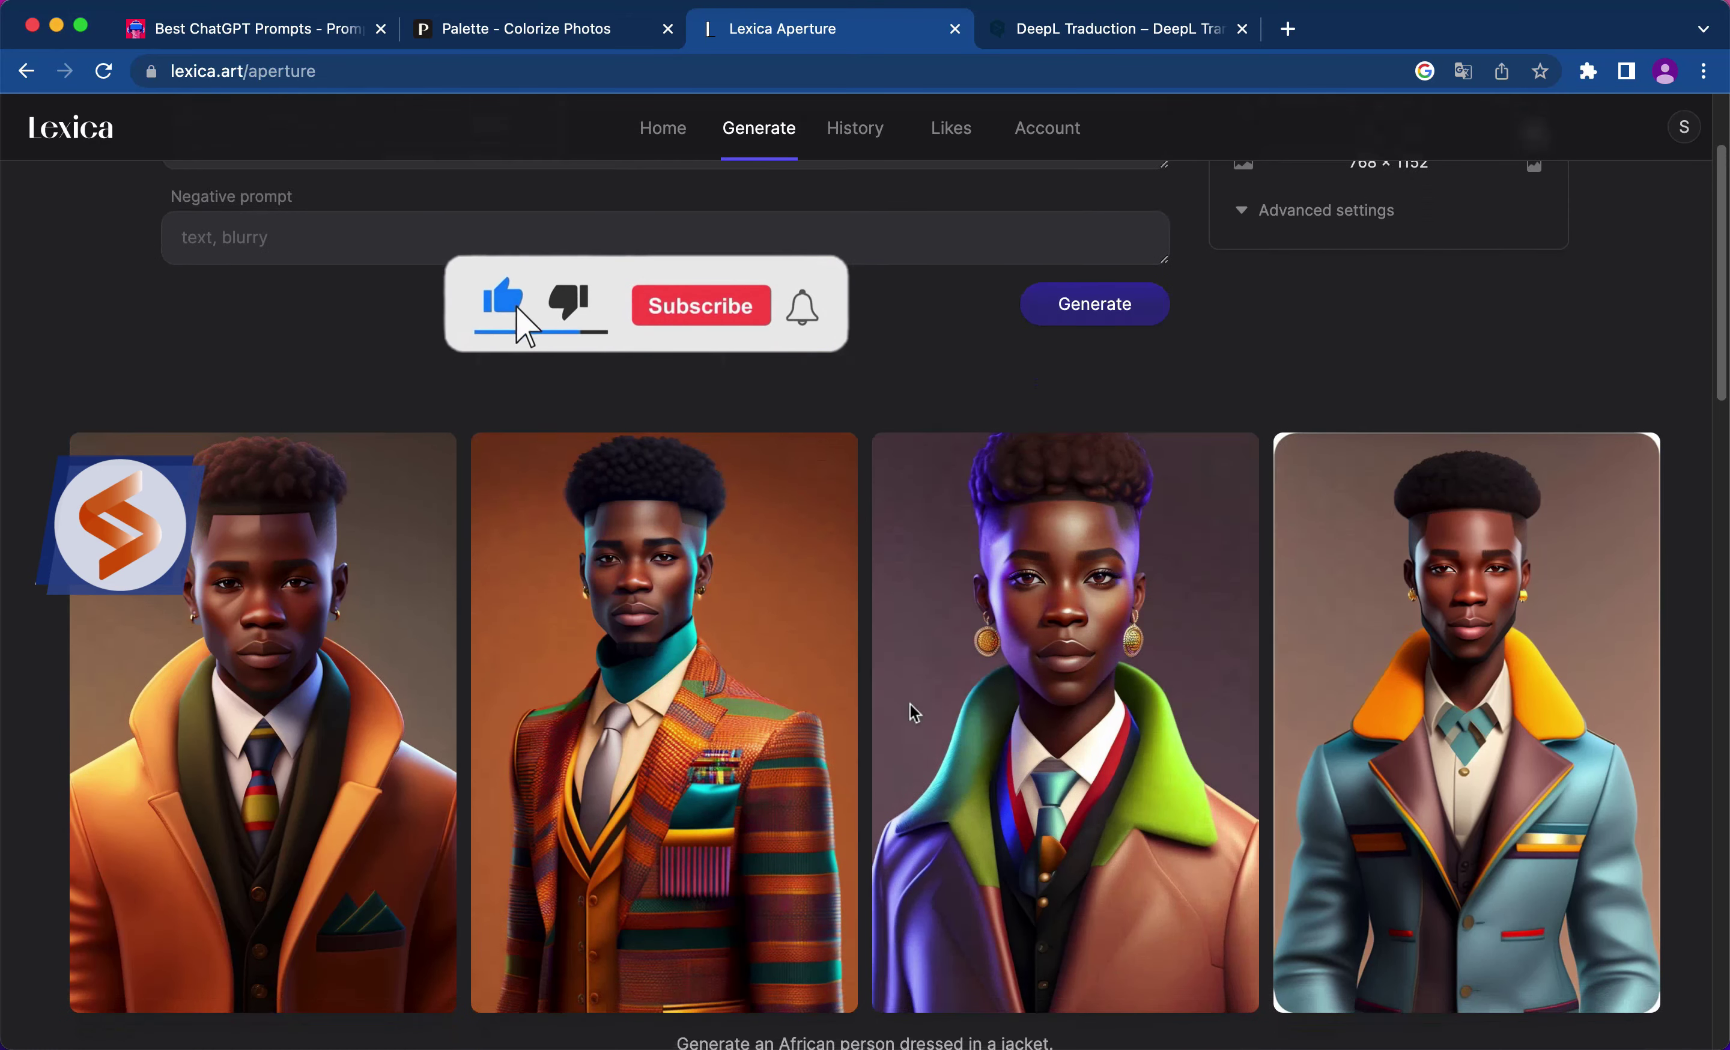
{"action": "scroll", "coordinate": [1227, 814], "scroll_direction": "up", "scroll_amount": 2}
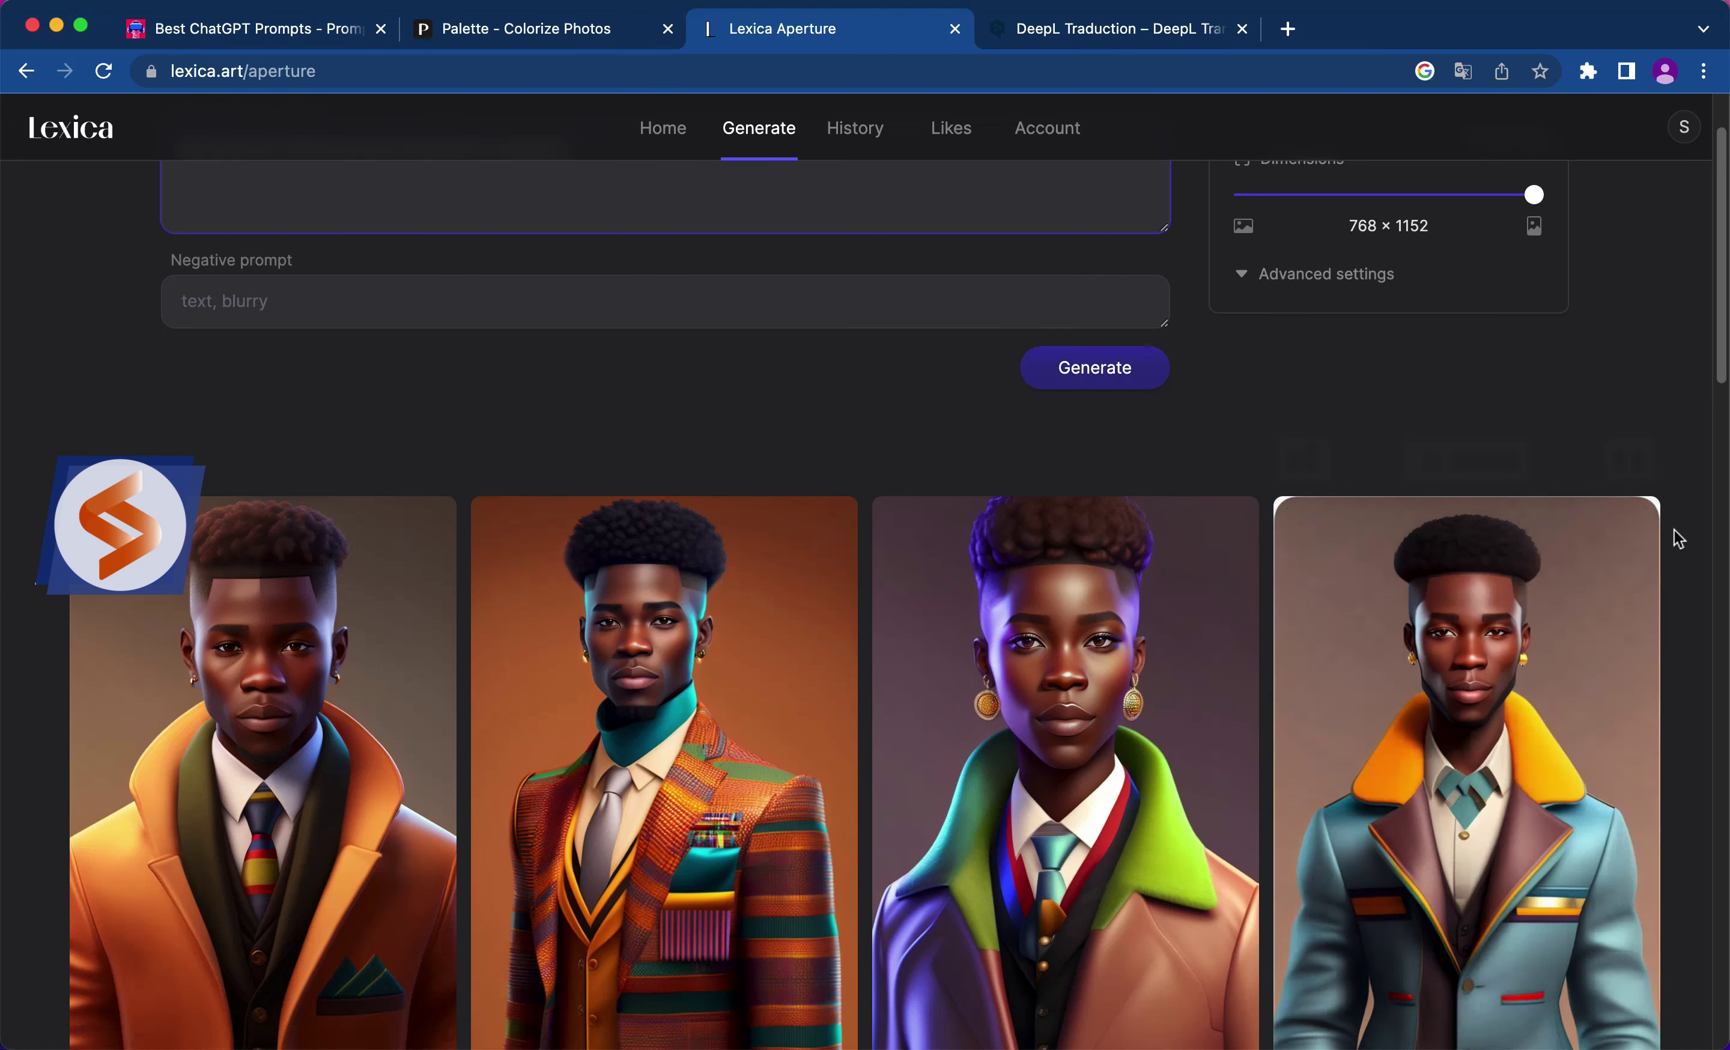
{"action": "left_click", "coordinate": [1626, 473]}
{"action": "left_click", "coordinate": [1492, 518]}
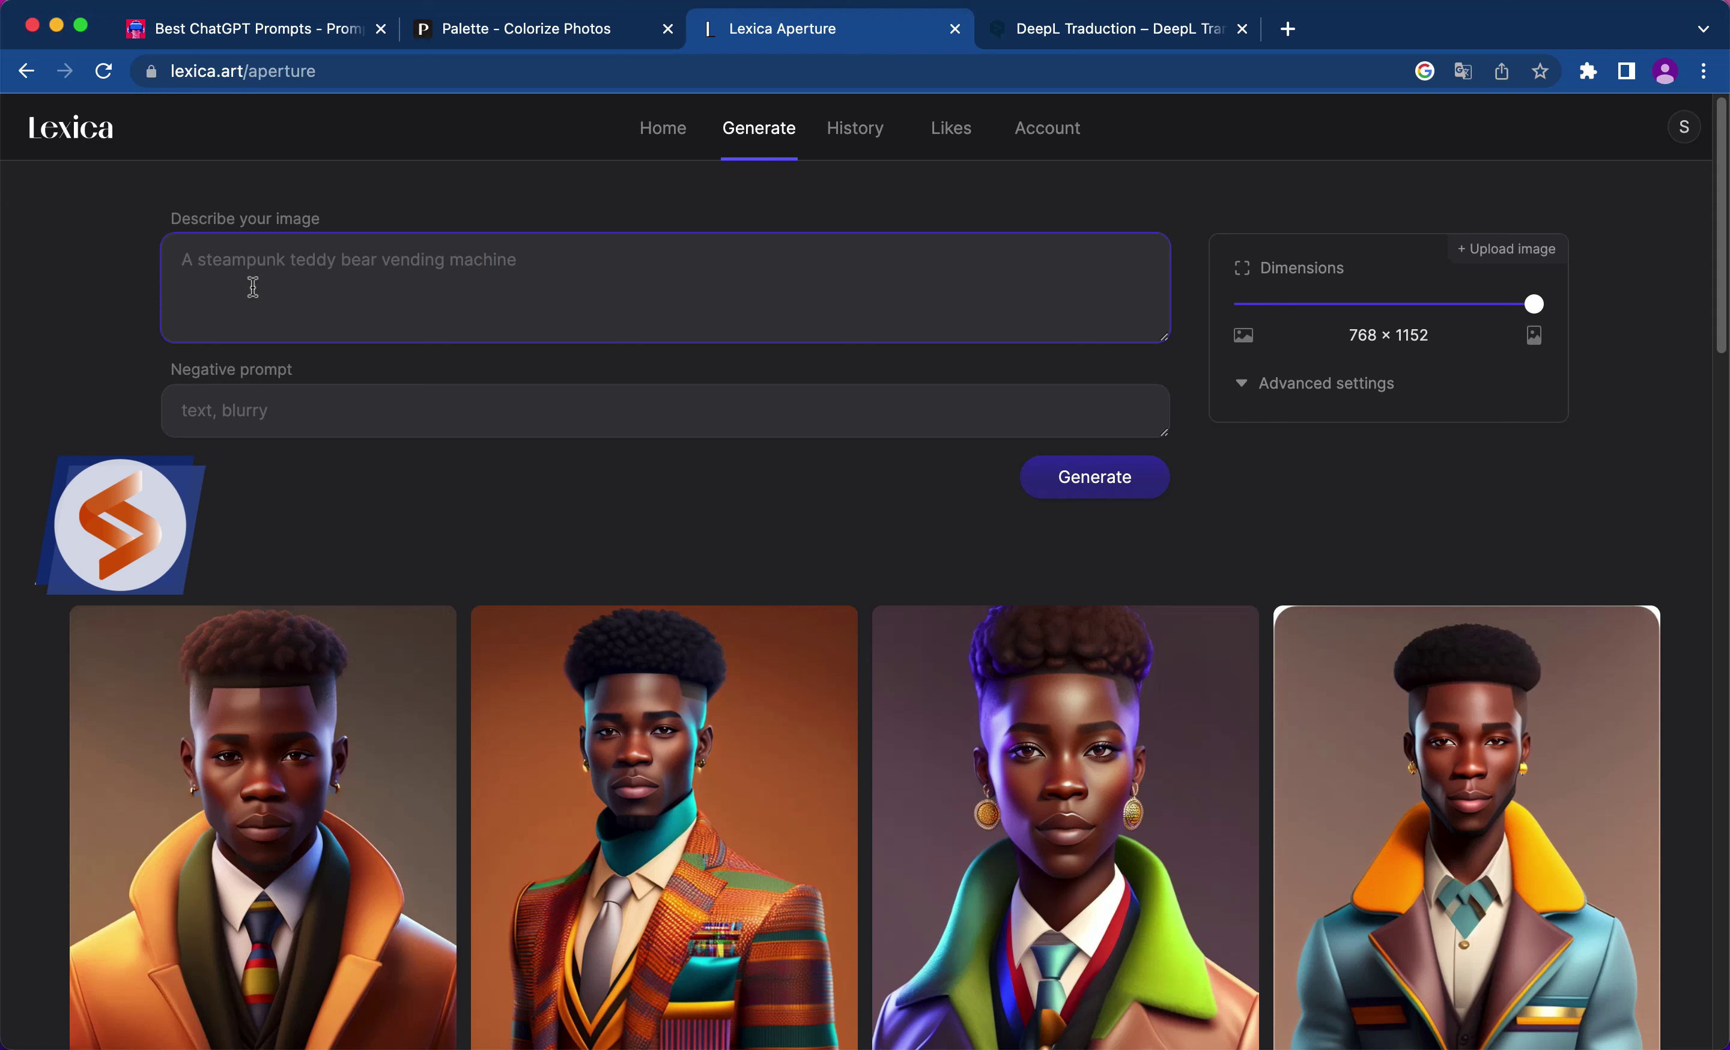
Step: Generate images from the prompt "produit une vielle femme habillé en tenue africaine qui se trouve dans un jardin"
{"action": "type", "text": "produit une vielle femme habillé en tenue africaine qui se trouve dans"}
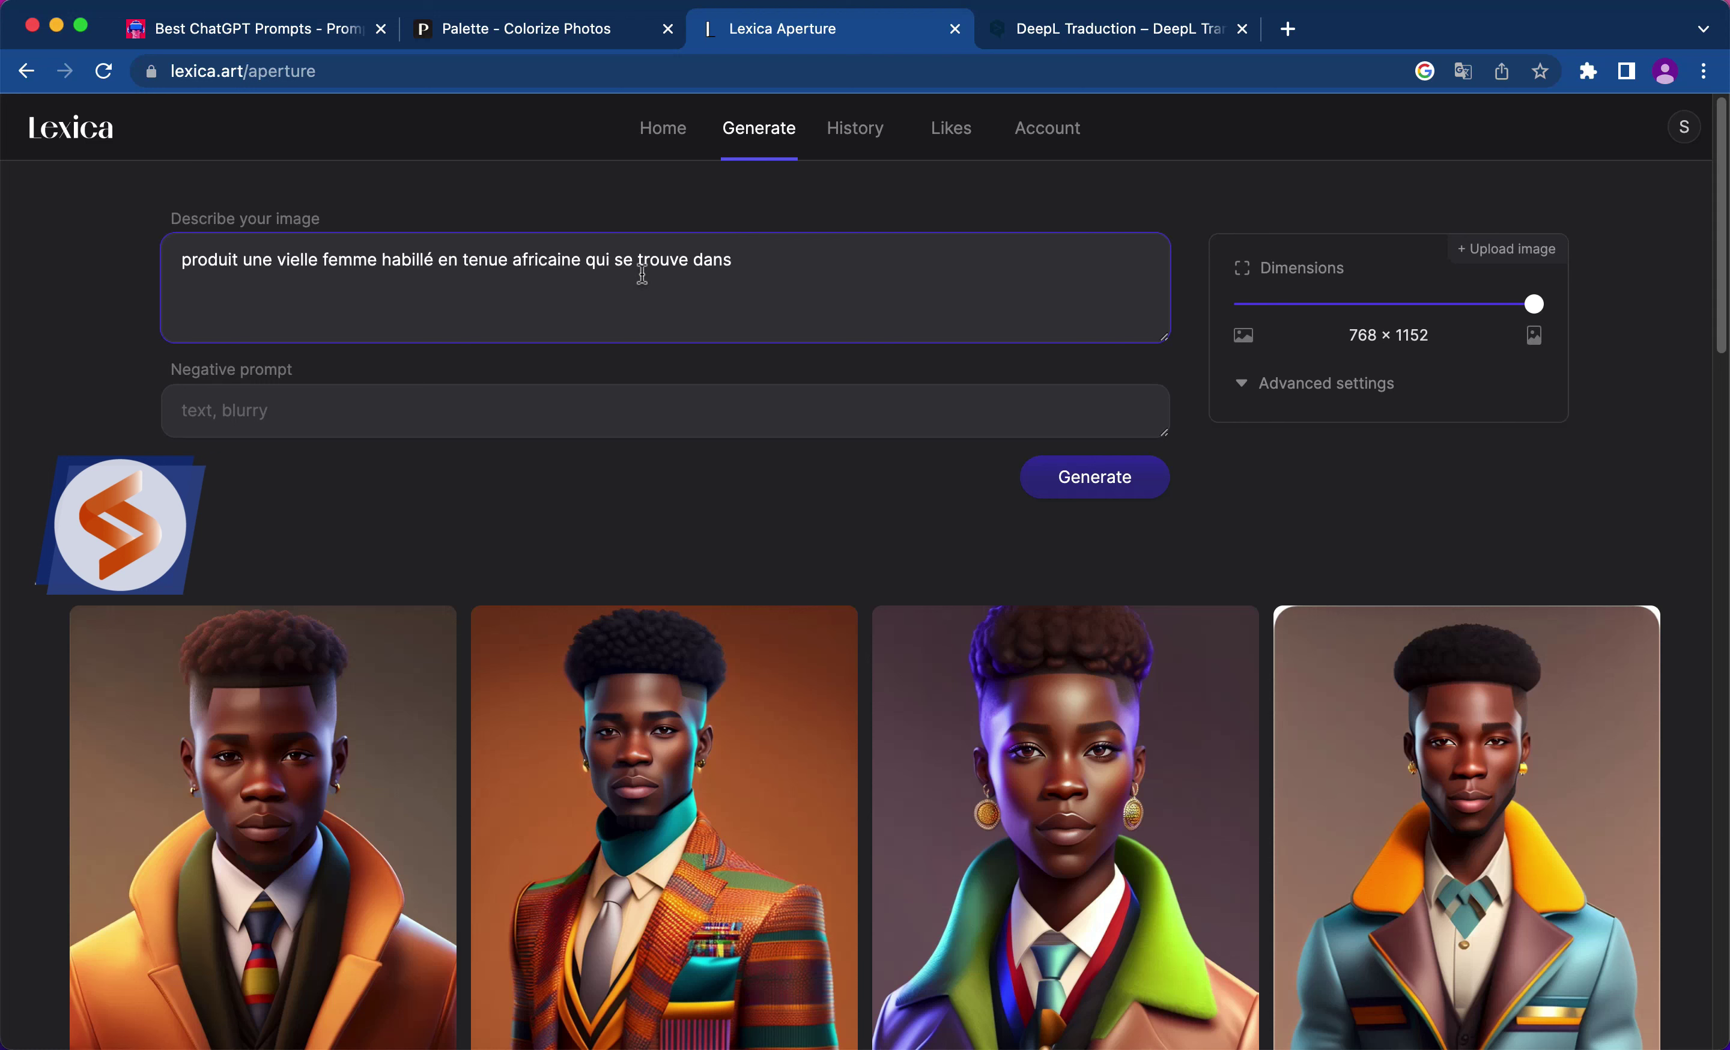
{"action": "type", "text": "un jardin"}
{"action": "left_click", "coordinate": [1109, 490]}
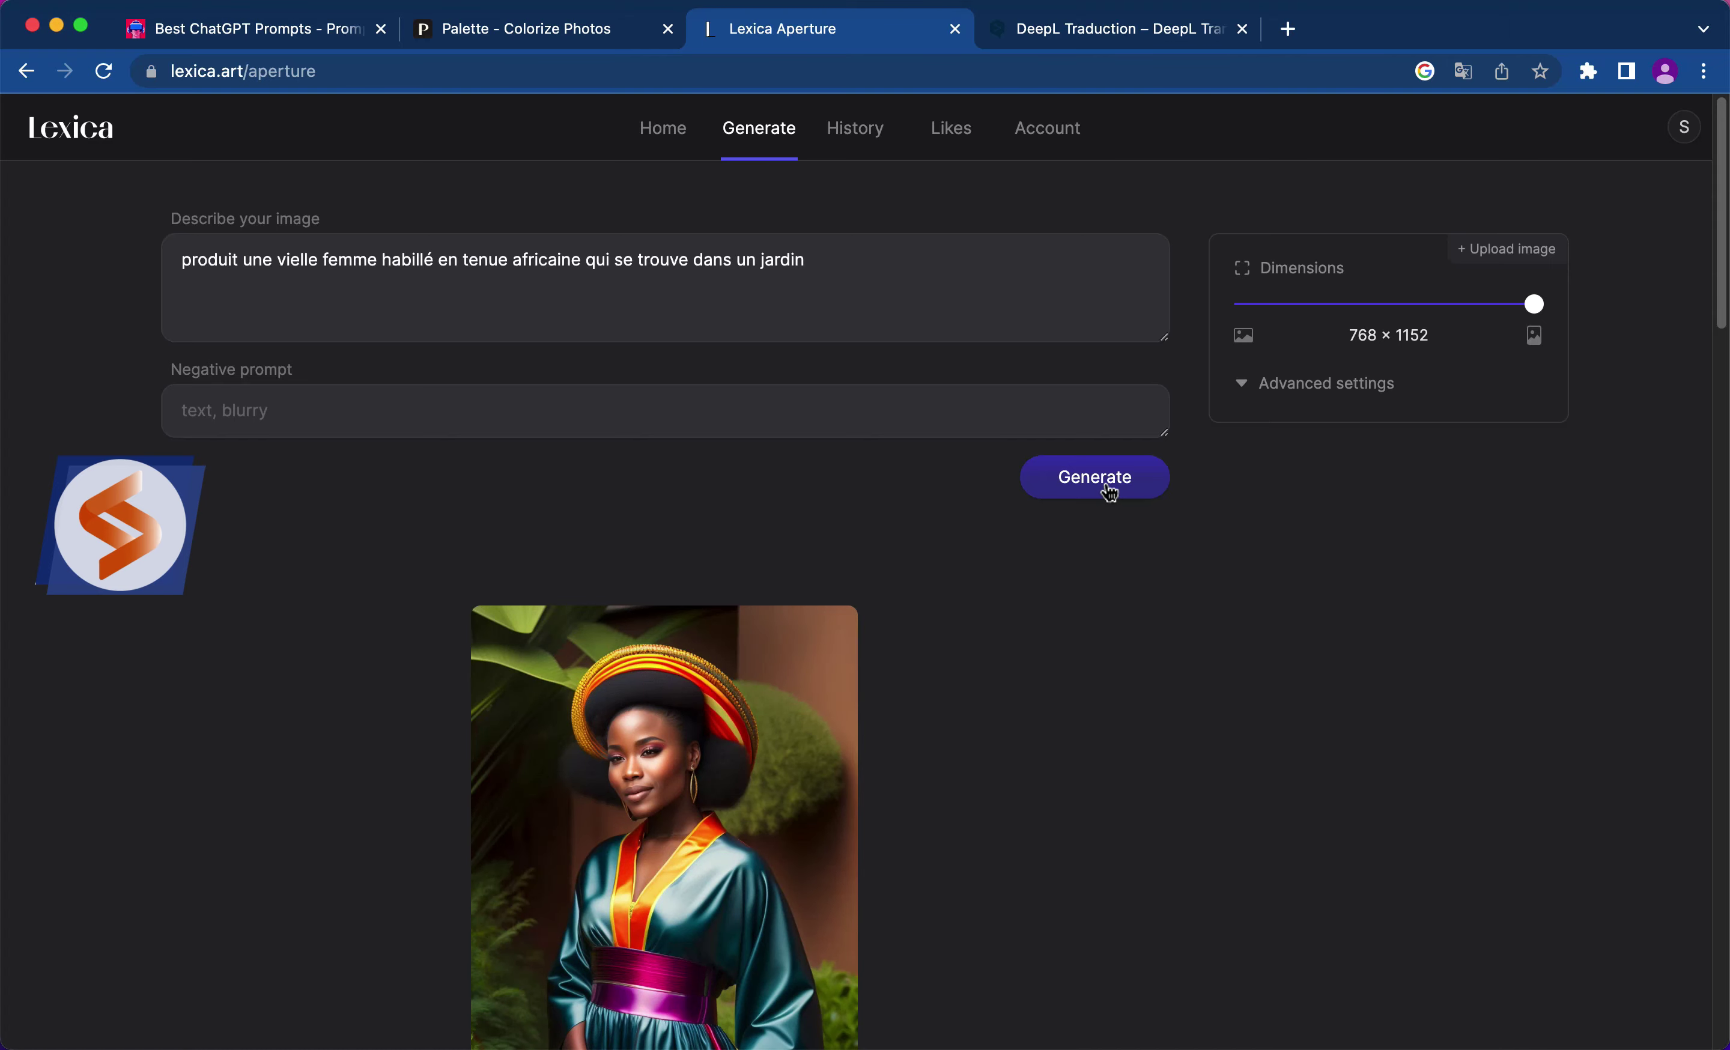
Step: Review the garden portraits, then copy their French prompt into DeepL in place of the old text to translate it into English
{"action": "scroll", "coordinate": [893, 626], "scroll_direction": "down", "scroll_amount": 3}
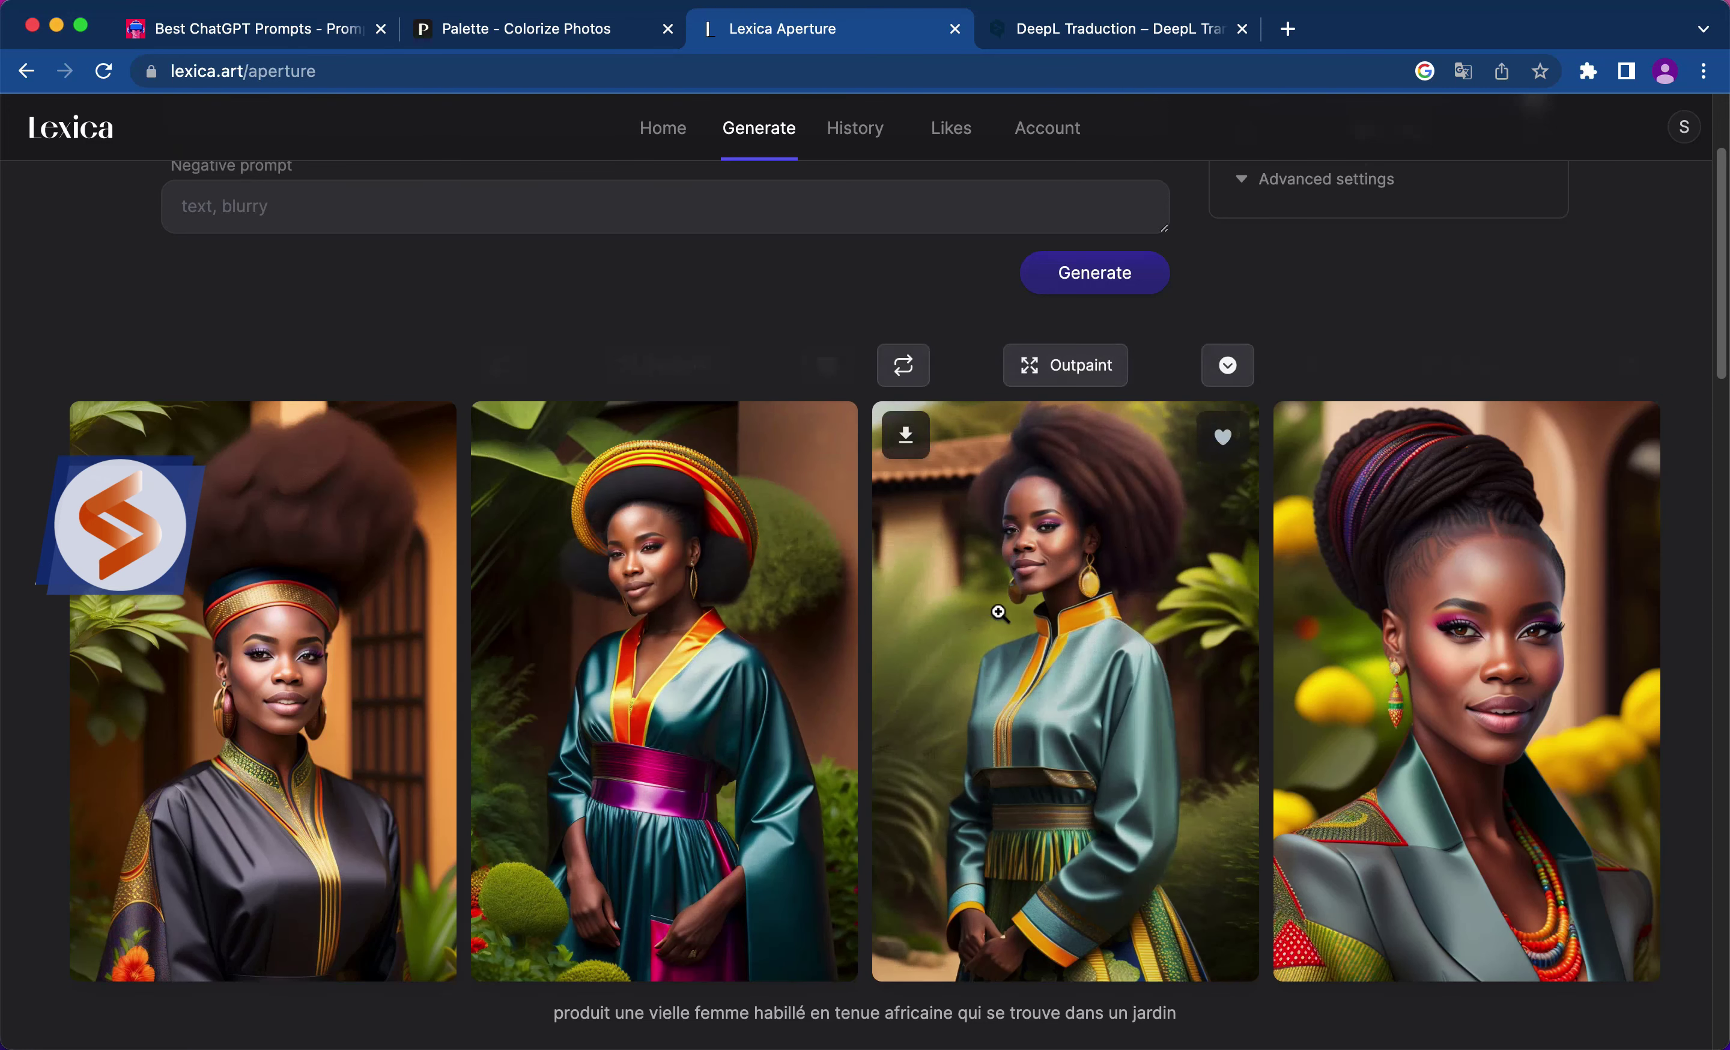
{"action": "scroll", "coordinate": [954, 755], "scroll_direction": "up", "scroll_amount": 1}
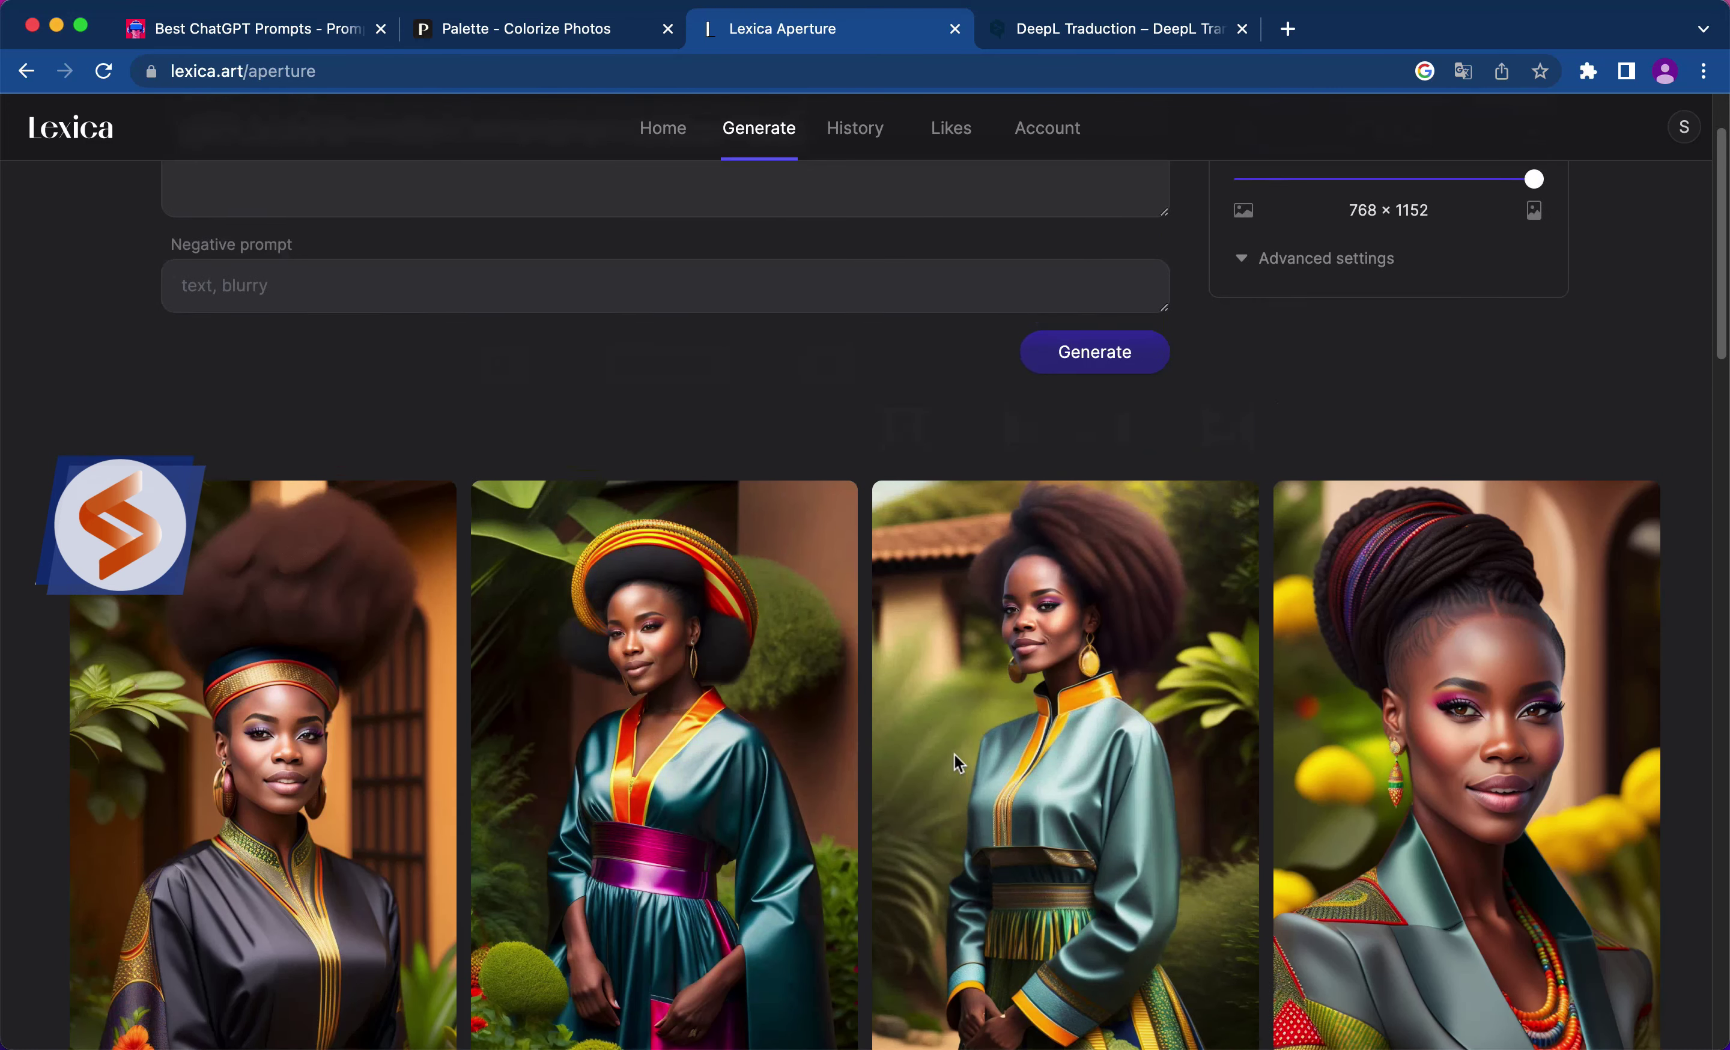
{"action": "scroll", "coordinate": [954, 755], "scroll_direction": "up", "scroll_amount": 2}
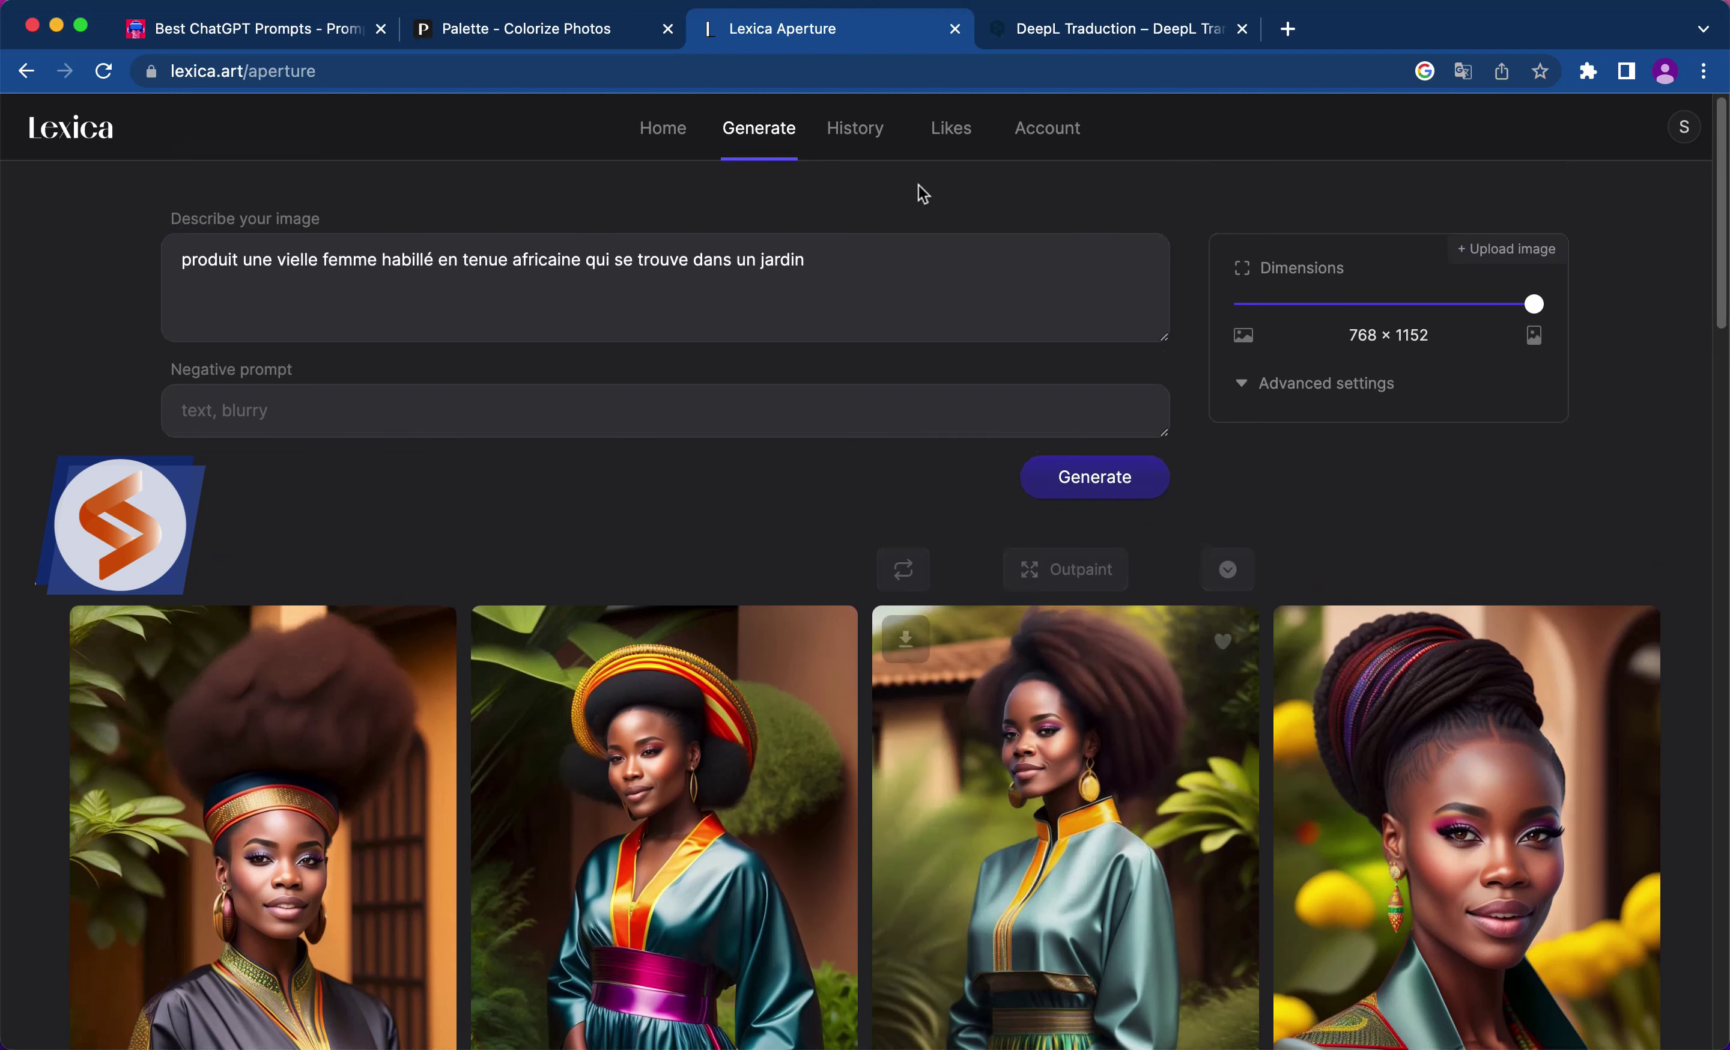
{"action": "triple_click", "coordinate": [873, 239]}
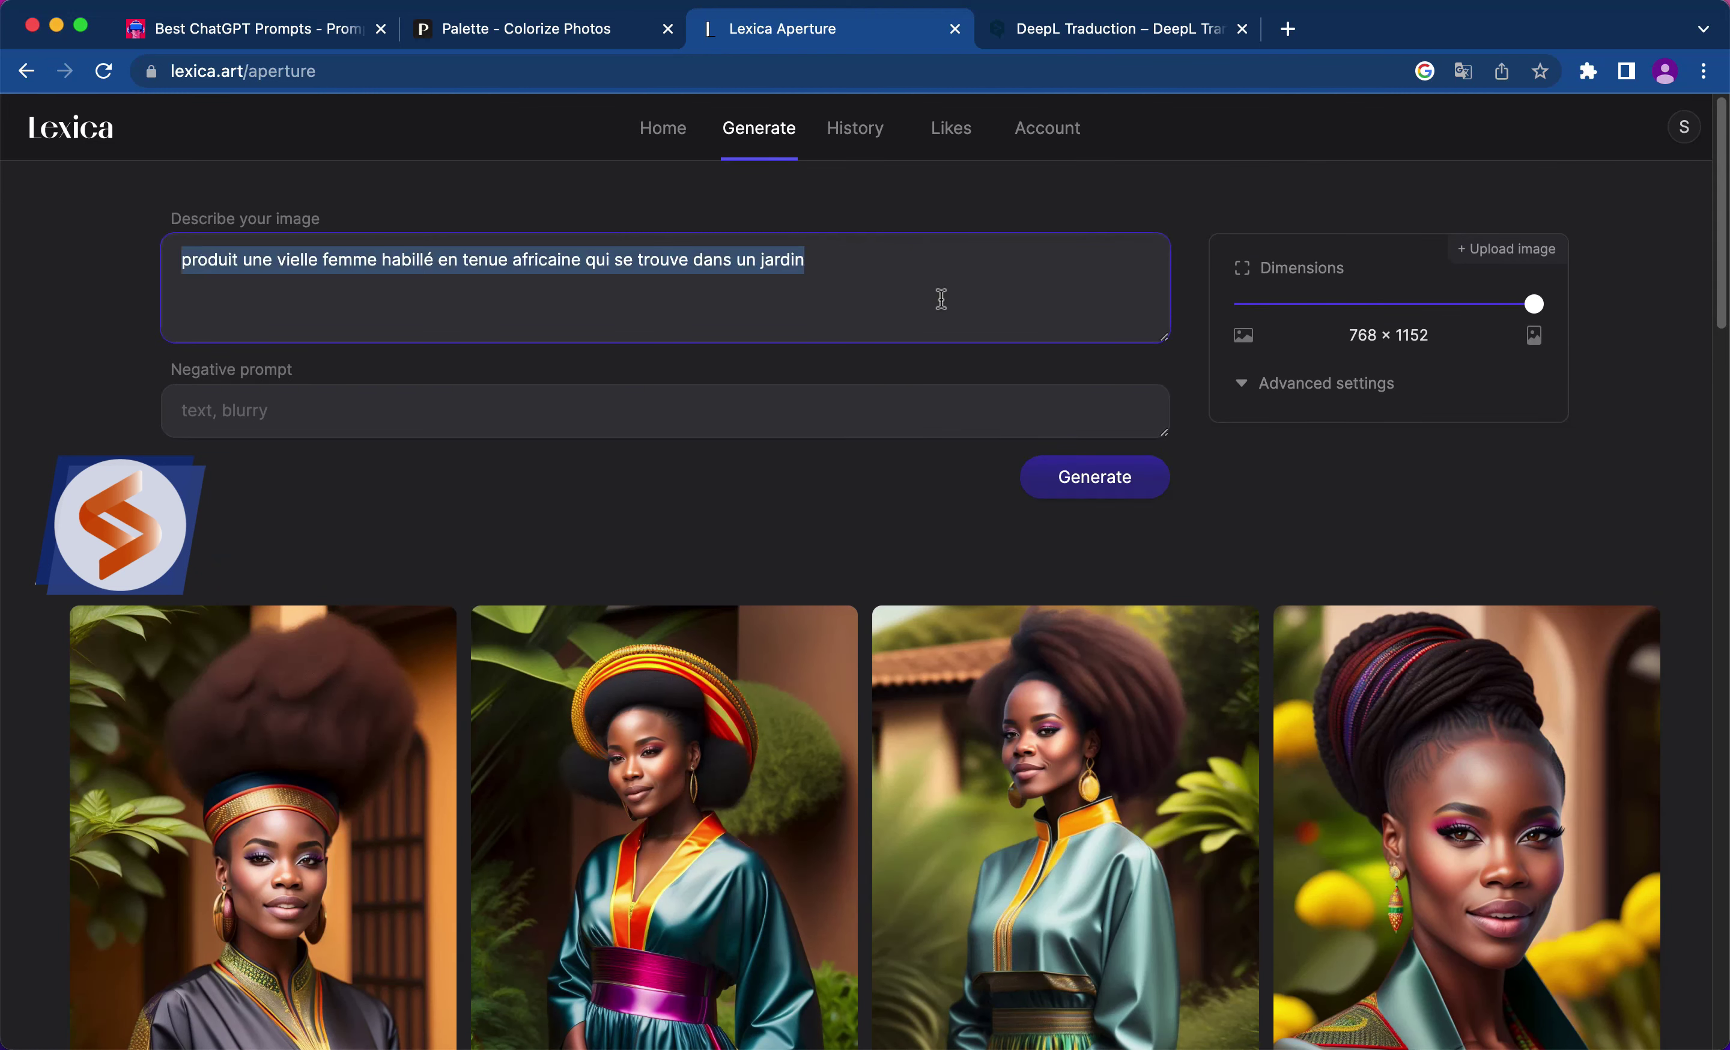
{"action": "left_click", "coordinate": [1089, 32]}
{"action": "left_click", "coordinate": [810, 409]}
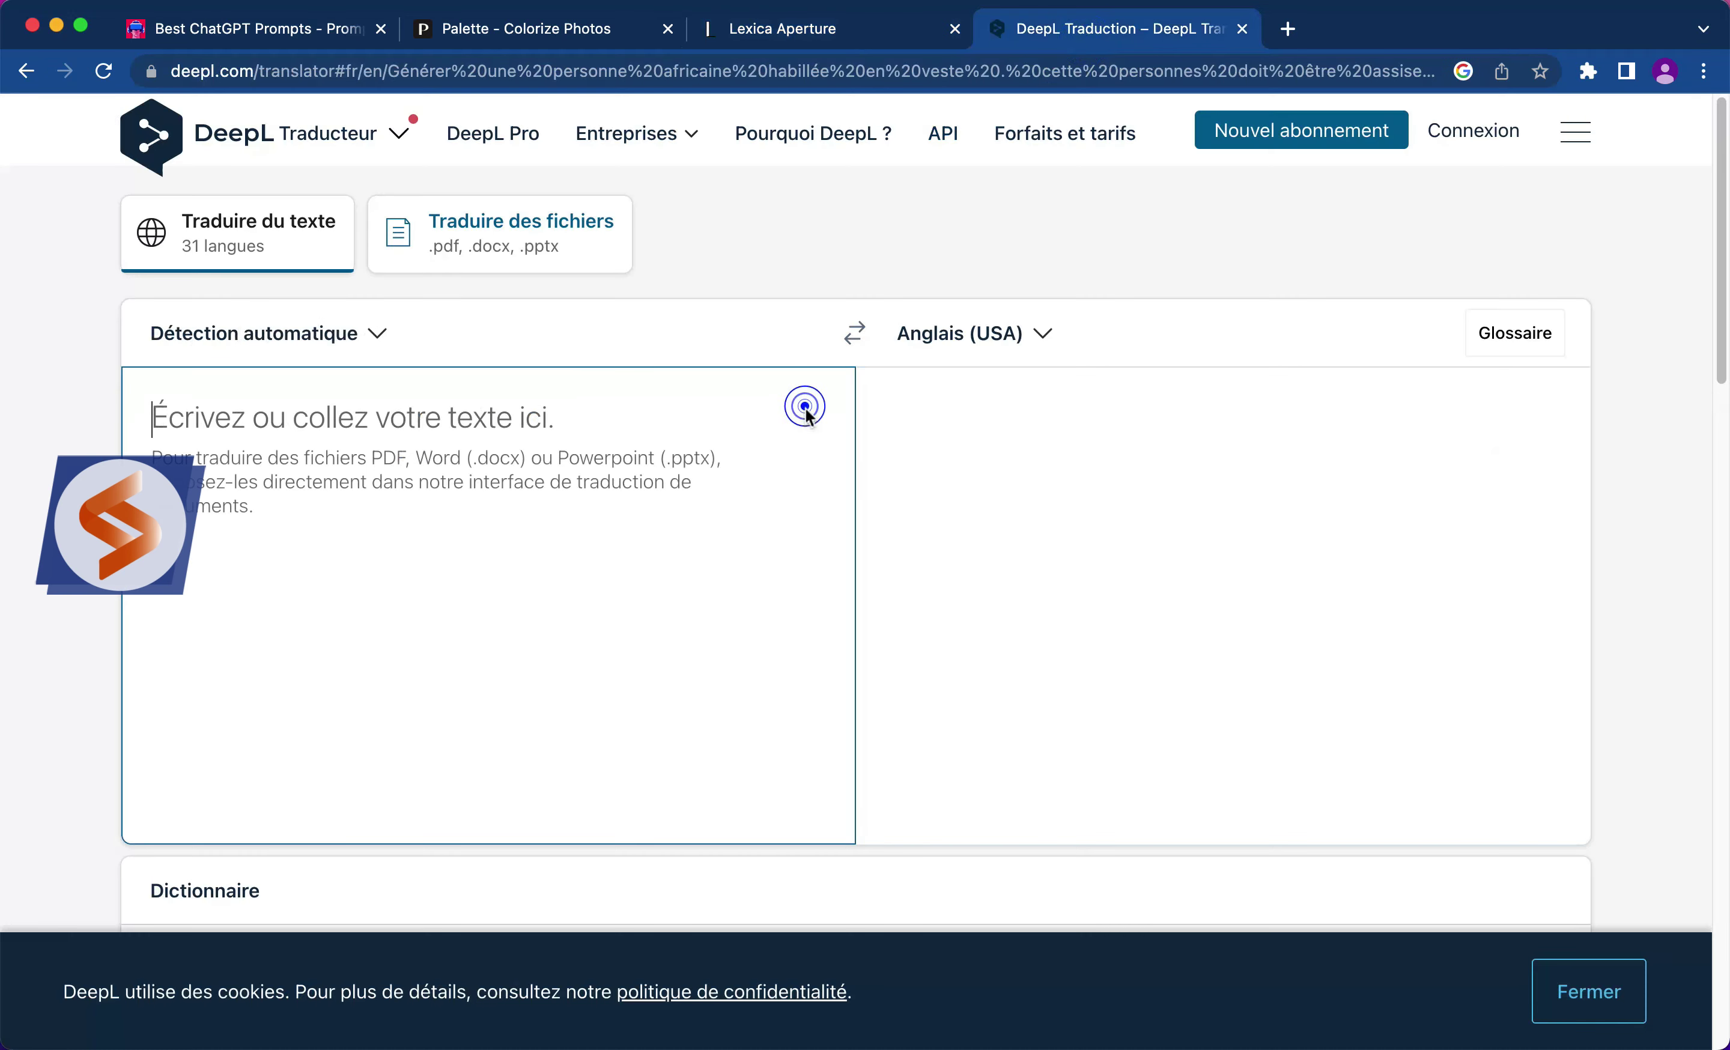
{"action": "key", "text": "super+v"}
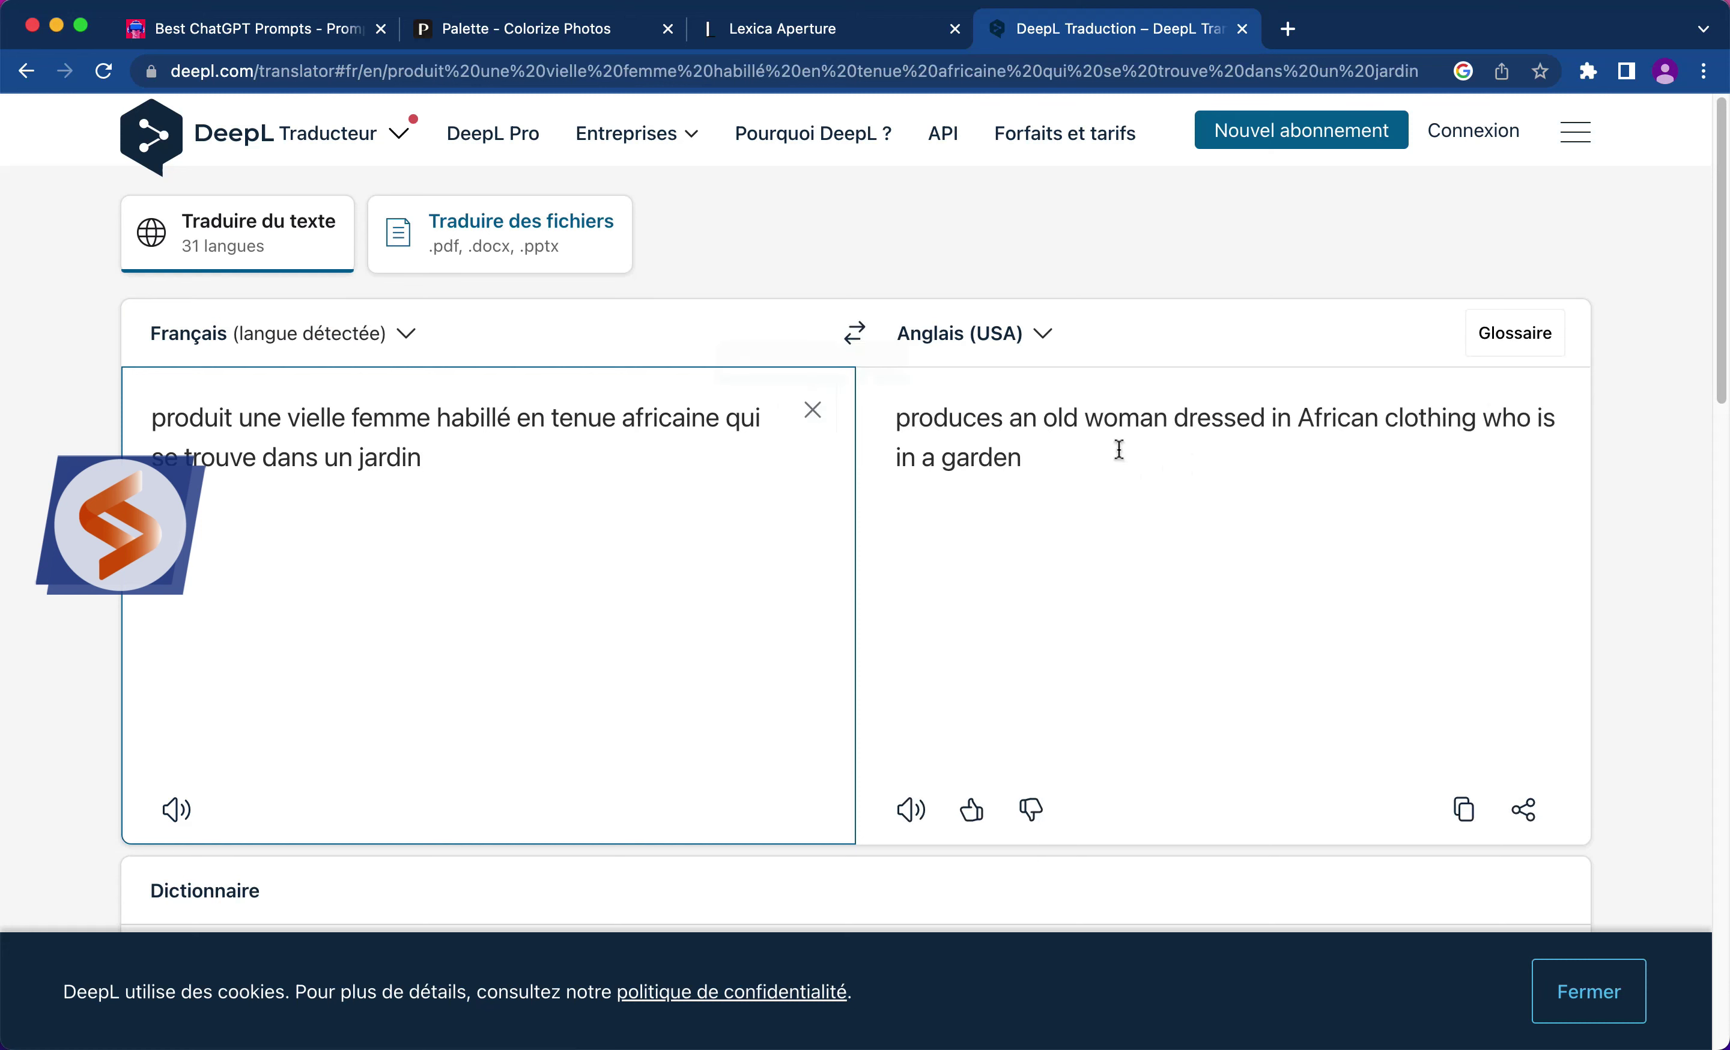
Step: Replace the Lexica prompt with DeepL's translation "produces an old woman dressed in African clothing who is in a garden" and generate images
{"action": "triple_click", "coordinate": [1120, 450]}
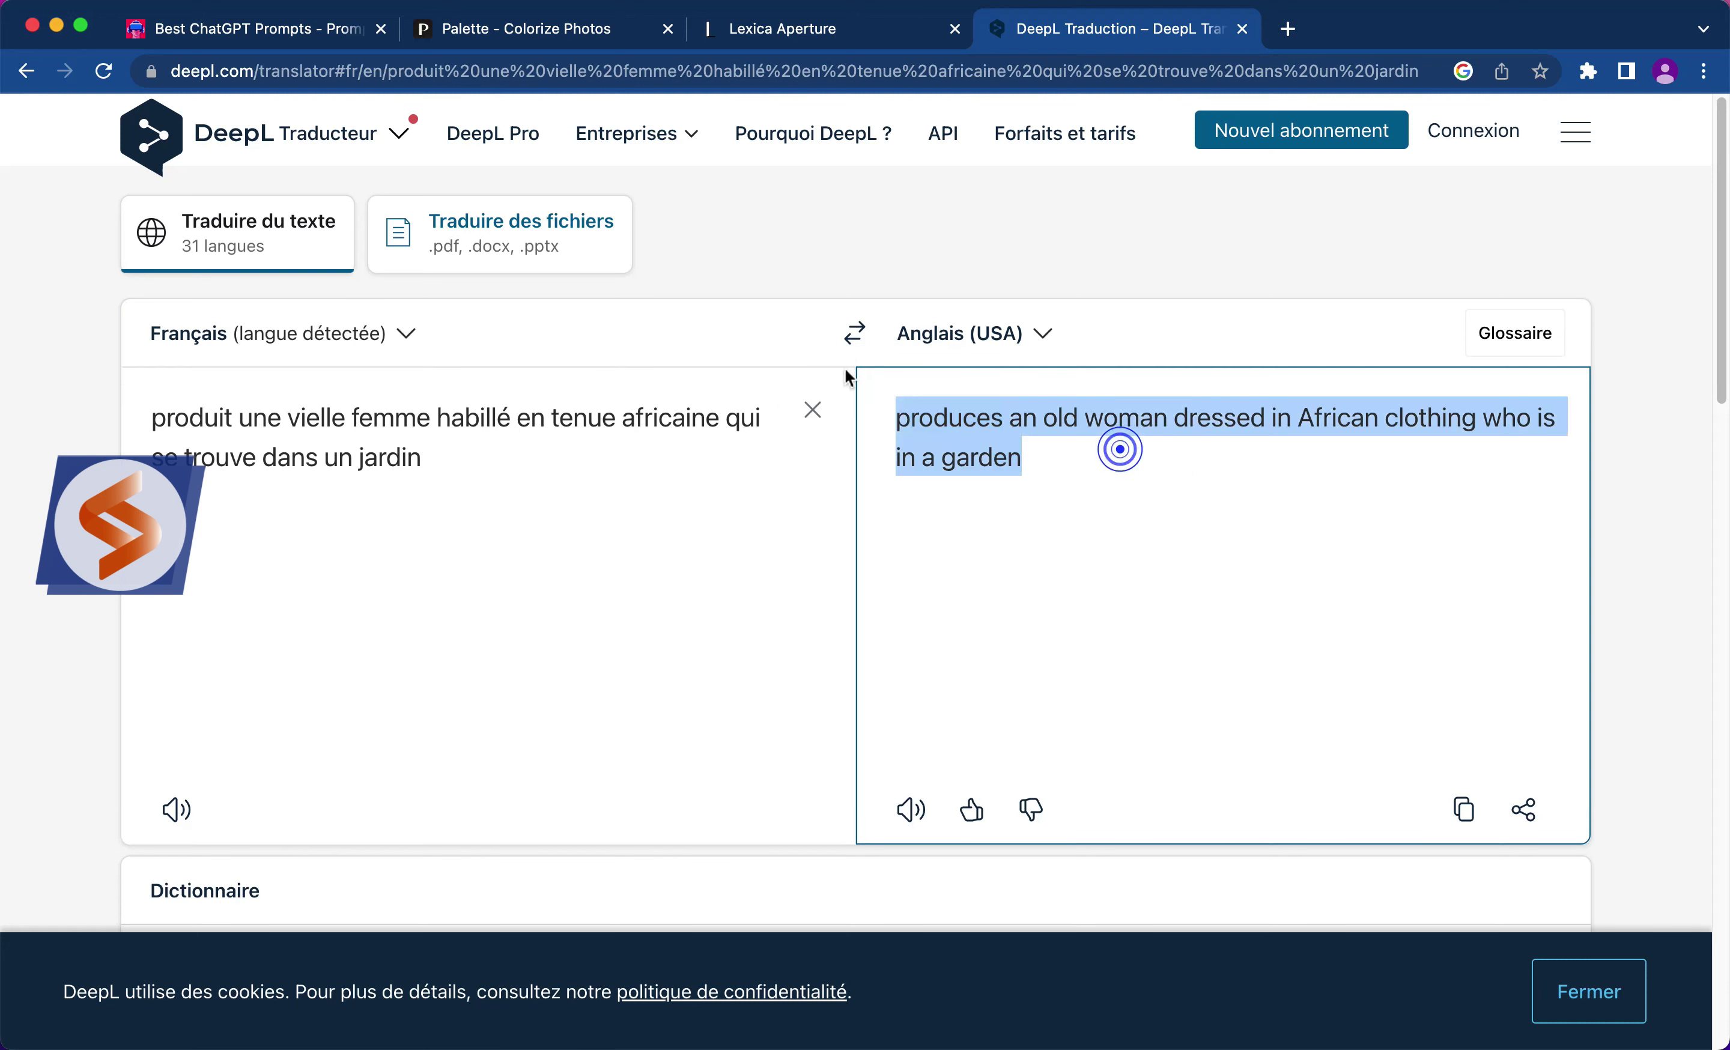
{"action": "left_click", "coordinate": [807, 29]}
{"action": "left_click_drag", "start_coordinate": [879, 264], "coordinate": [147, 262]}
{"action": "key", "text": "super+v"}
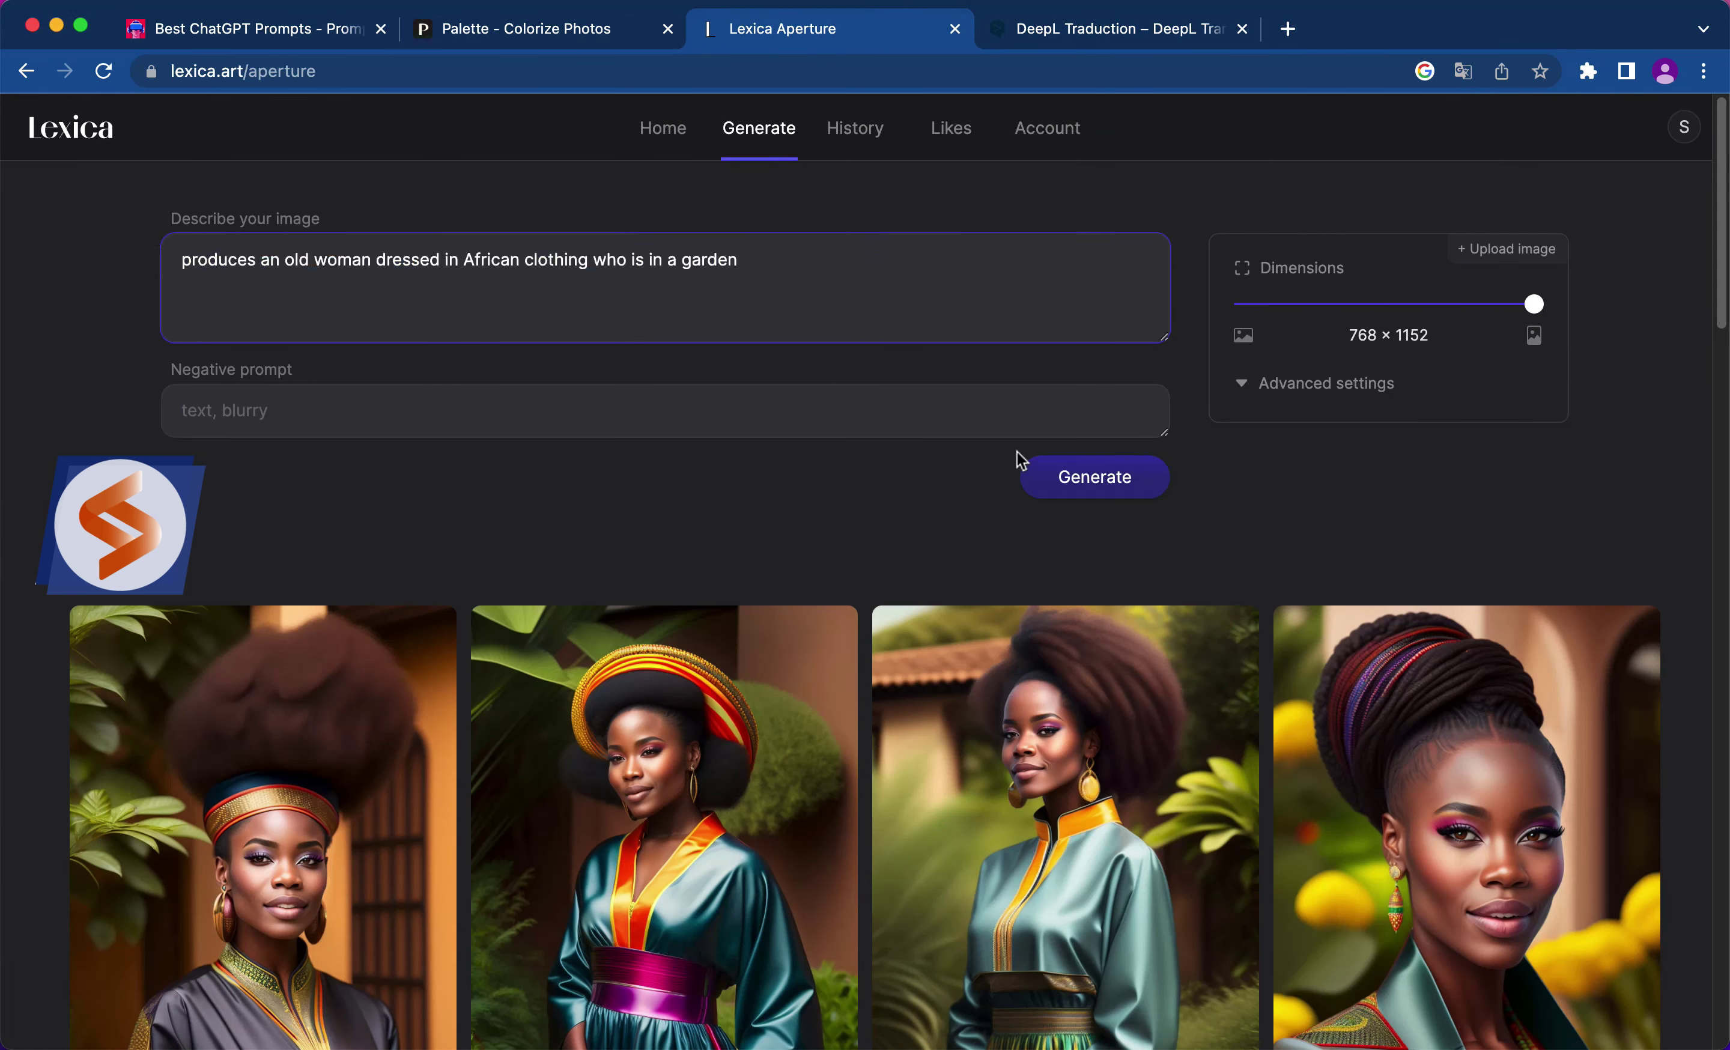
{"action": "left_click", "coordinate": [1077, 489]}
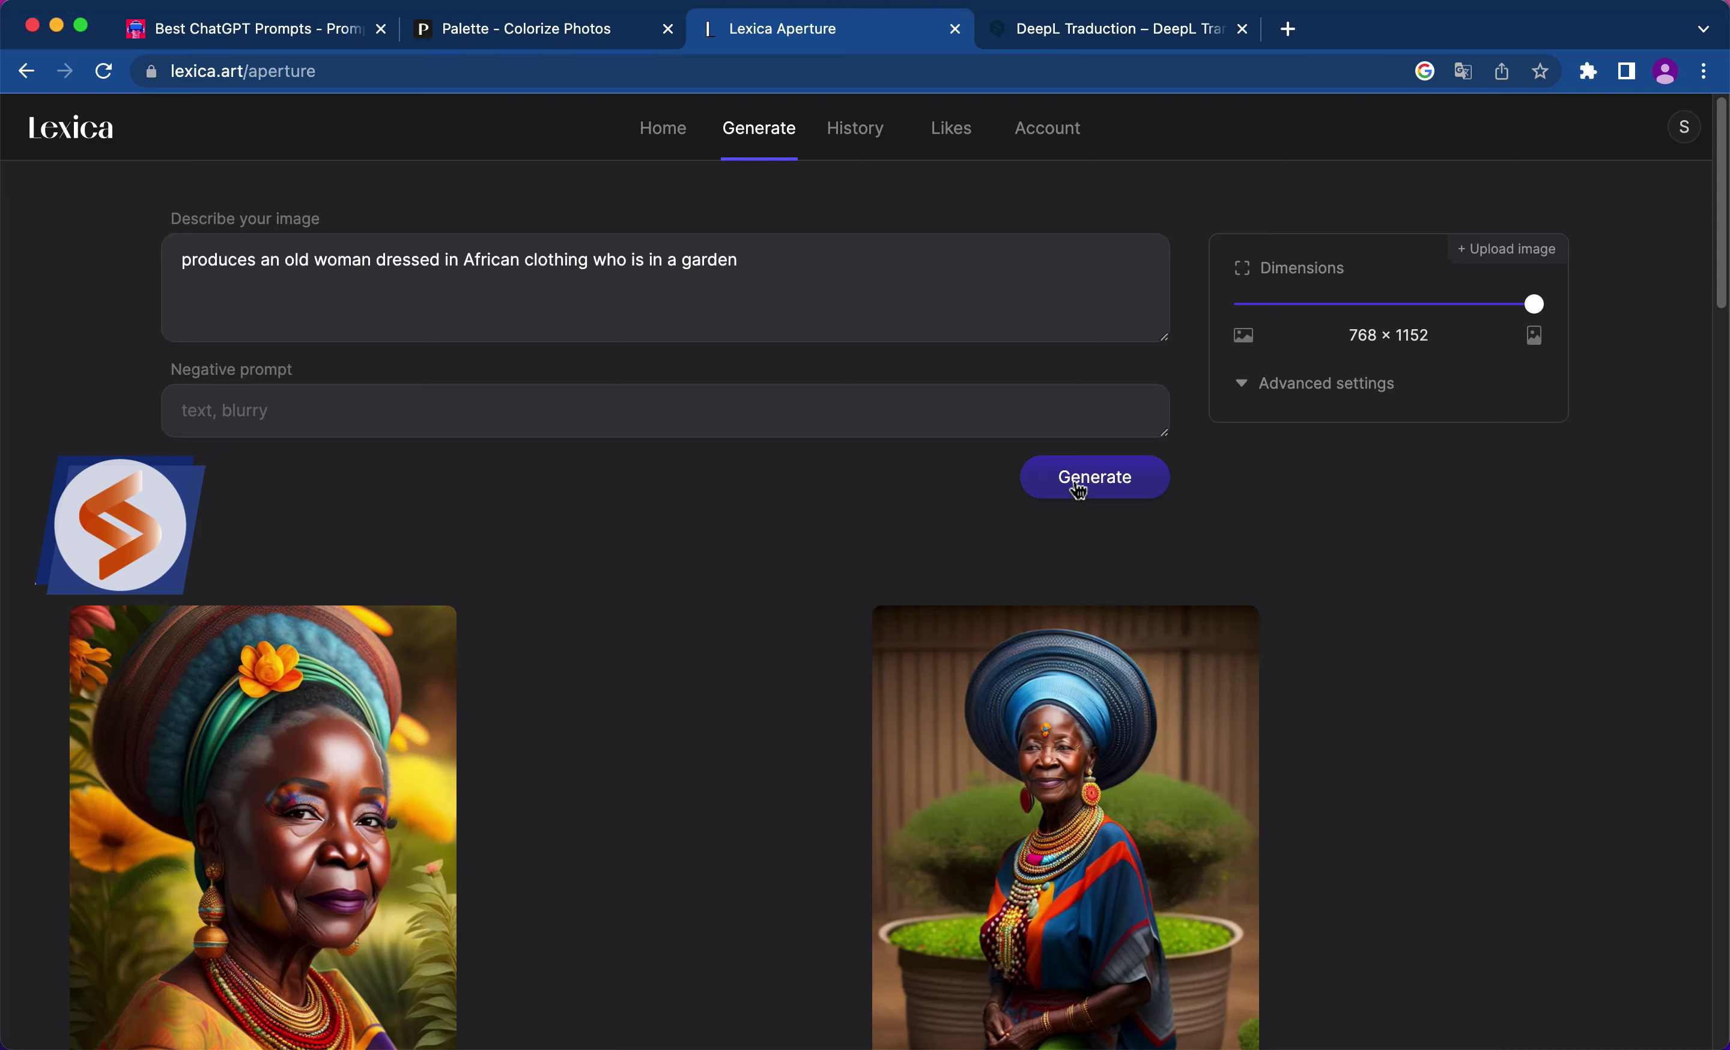
Step: Examine the four generated portraits of the old woman and compare them with the earlier garden images from the French prompt
{"action": "scroll", "coordinate": [1469, 755], "scroll_direction": "down", "scroll_amount": 3}
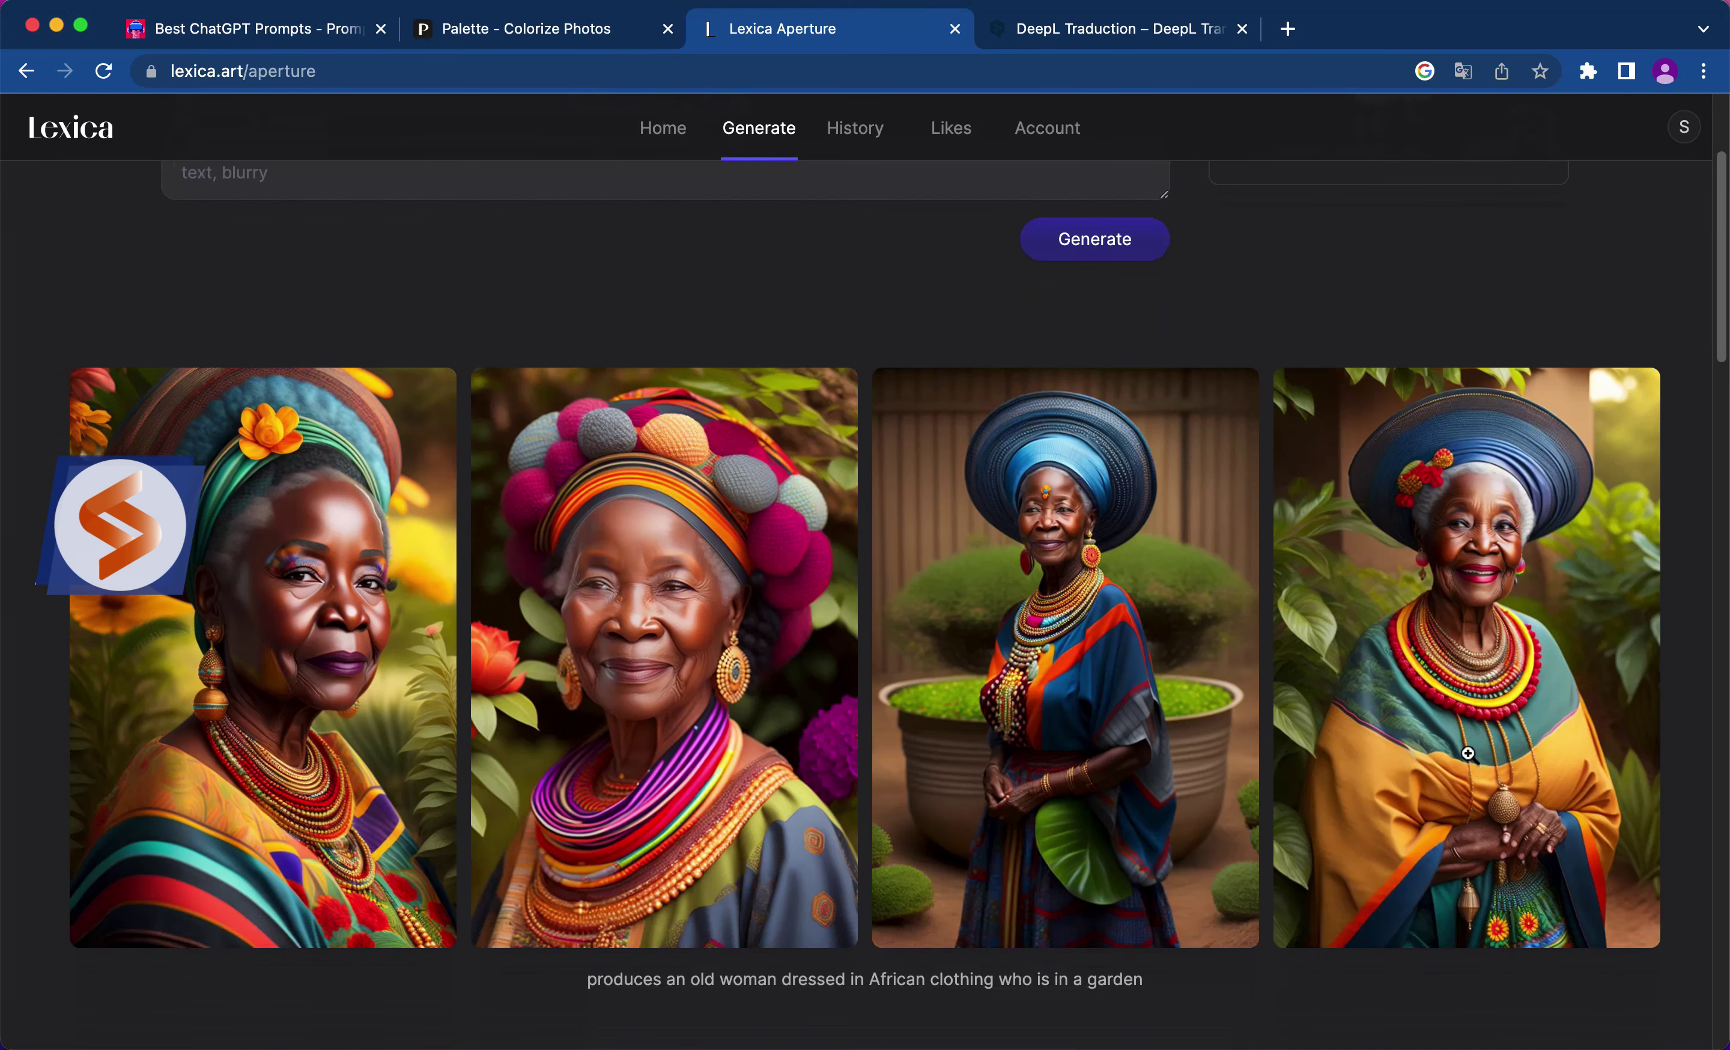
{"action": "mouse_move", "coordinate": [1469, 756]}
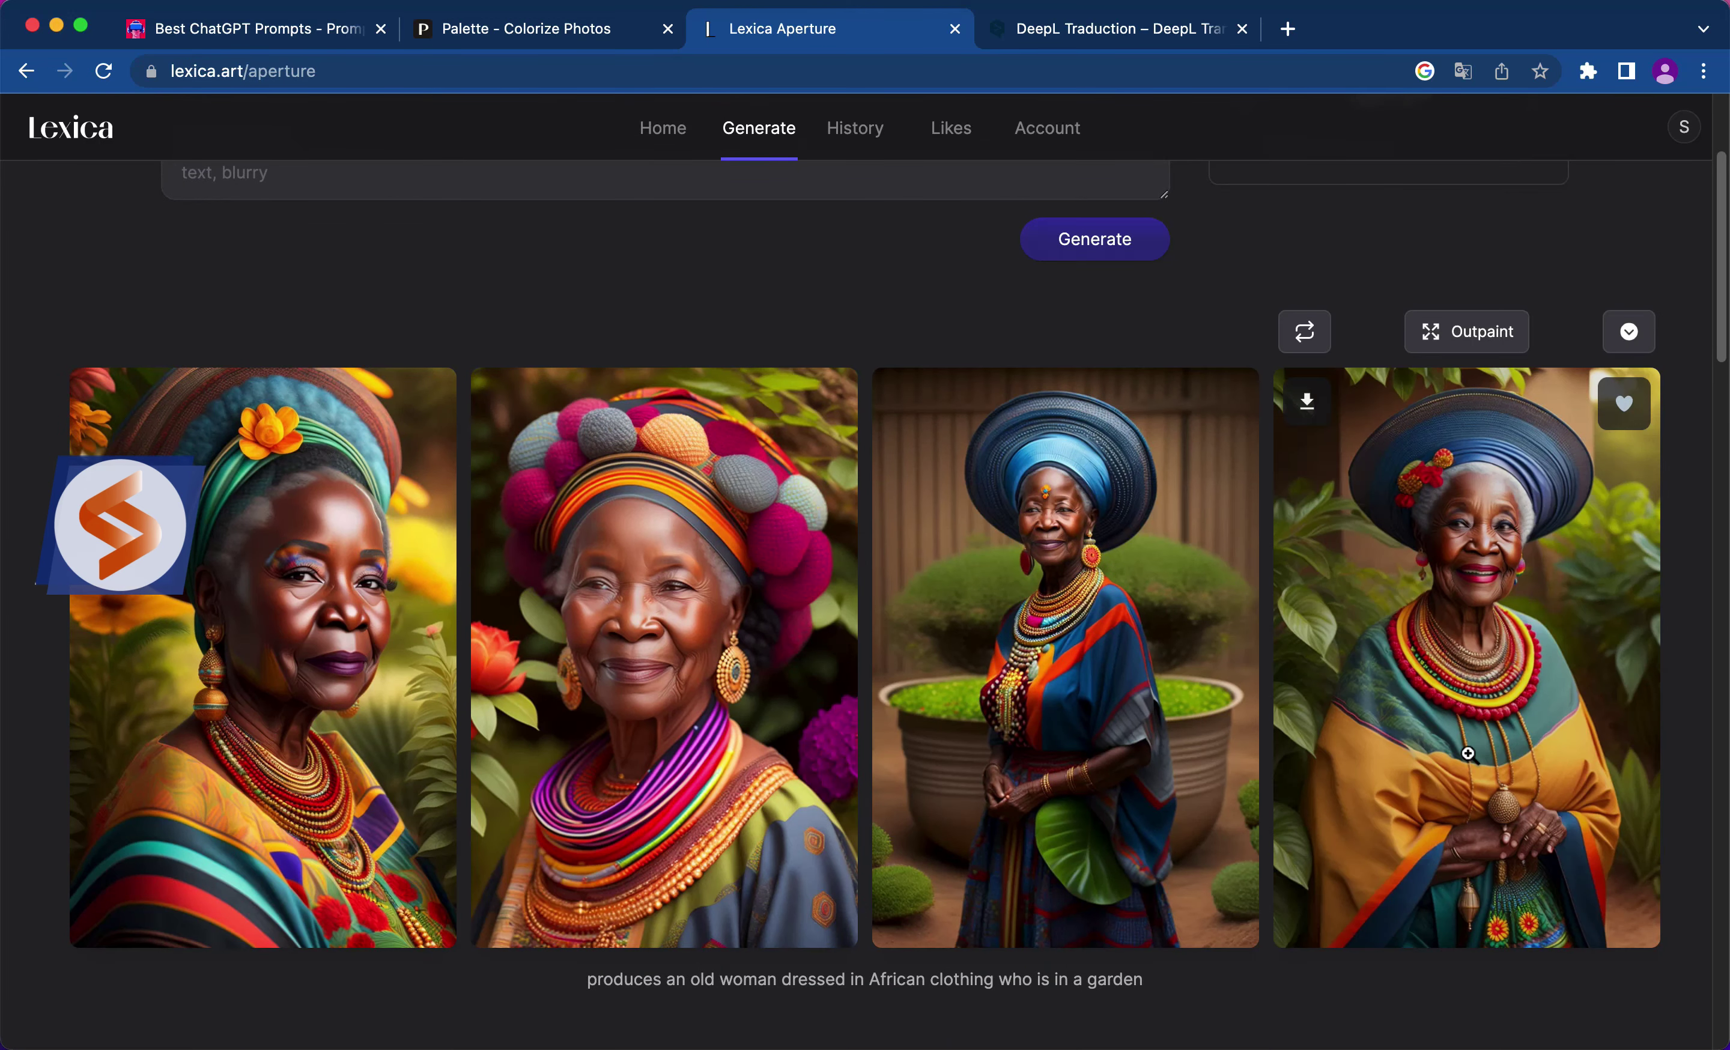
{"action": "scroll", "coordinate": [718, 633], "scroll_direction": "down", "scroll_amount": 1}
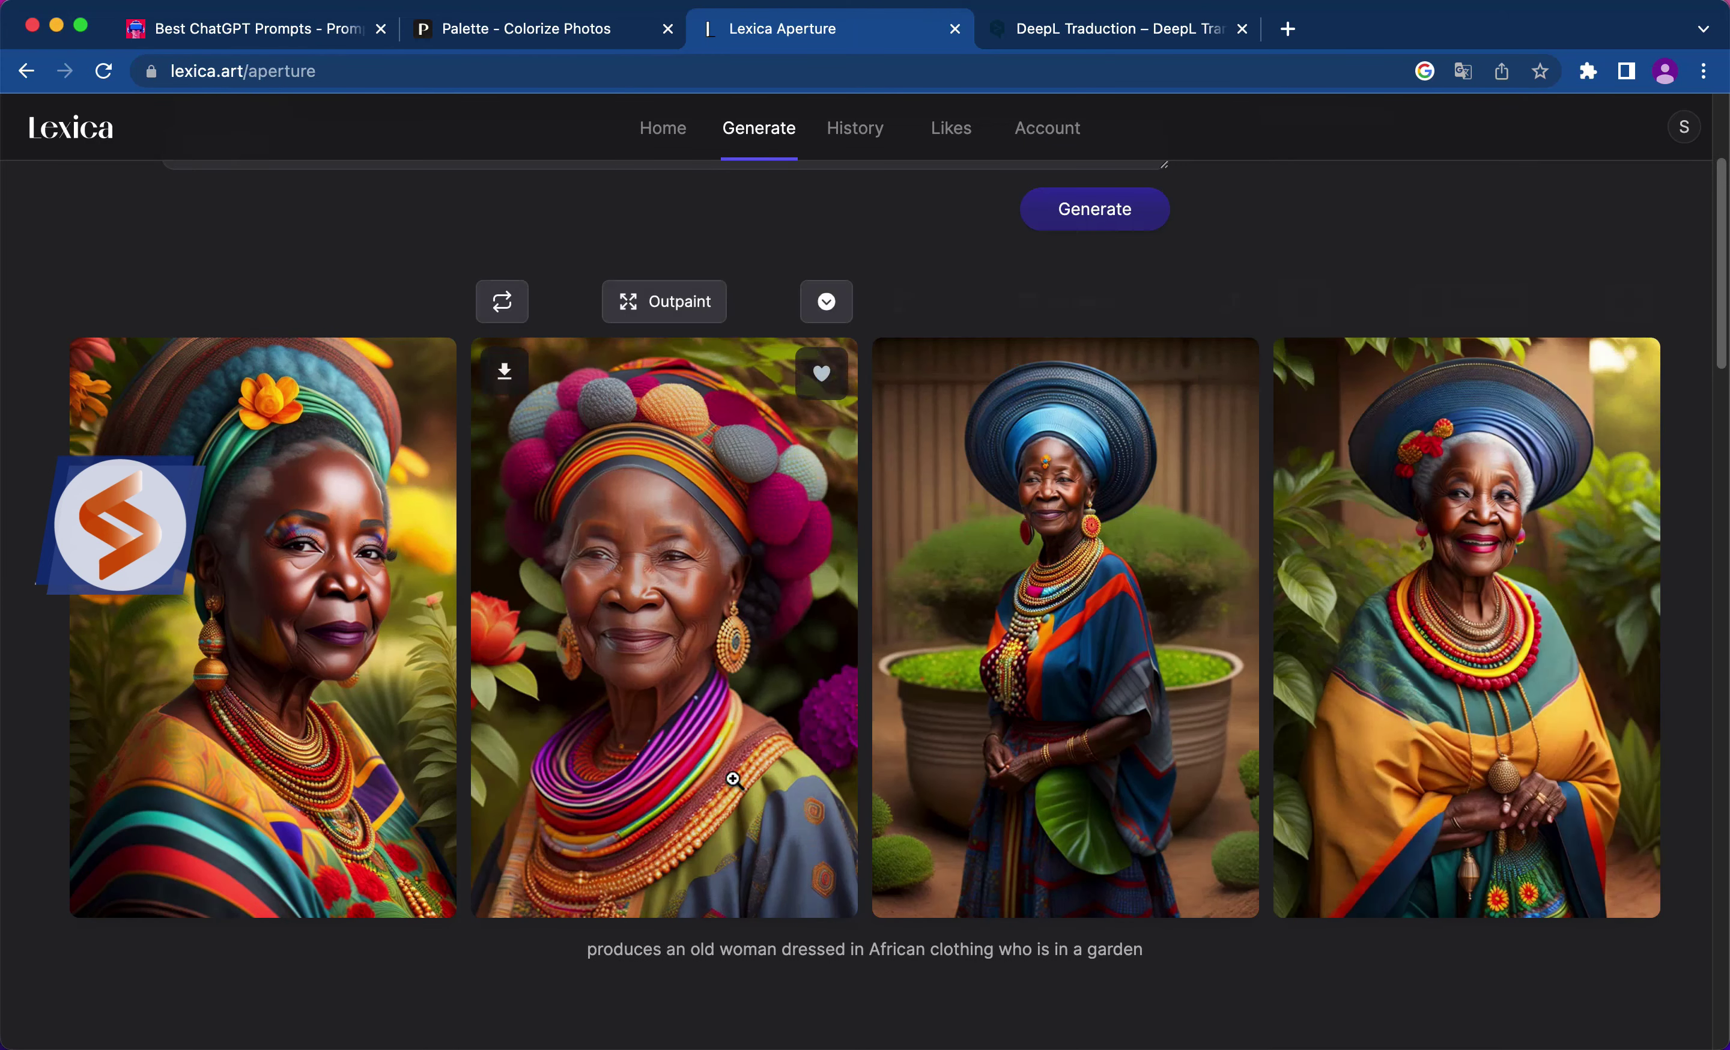
{"action": "scroll", "coordinate": [734, 783], "scroll_direction": "up", "scroll_amount": 1}
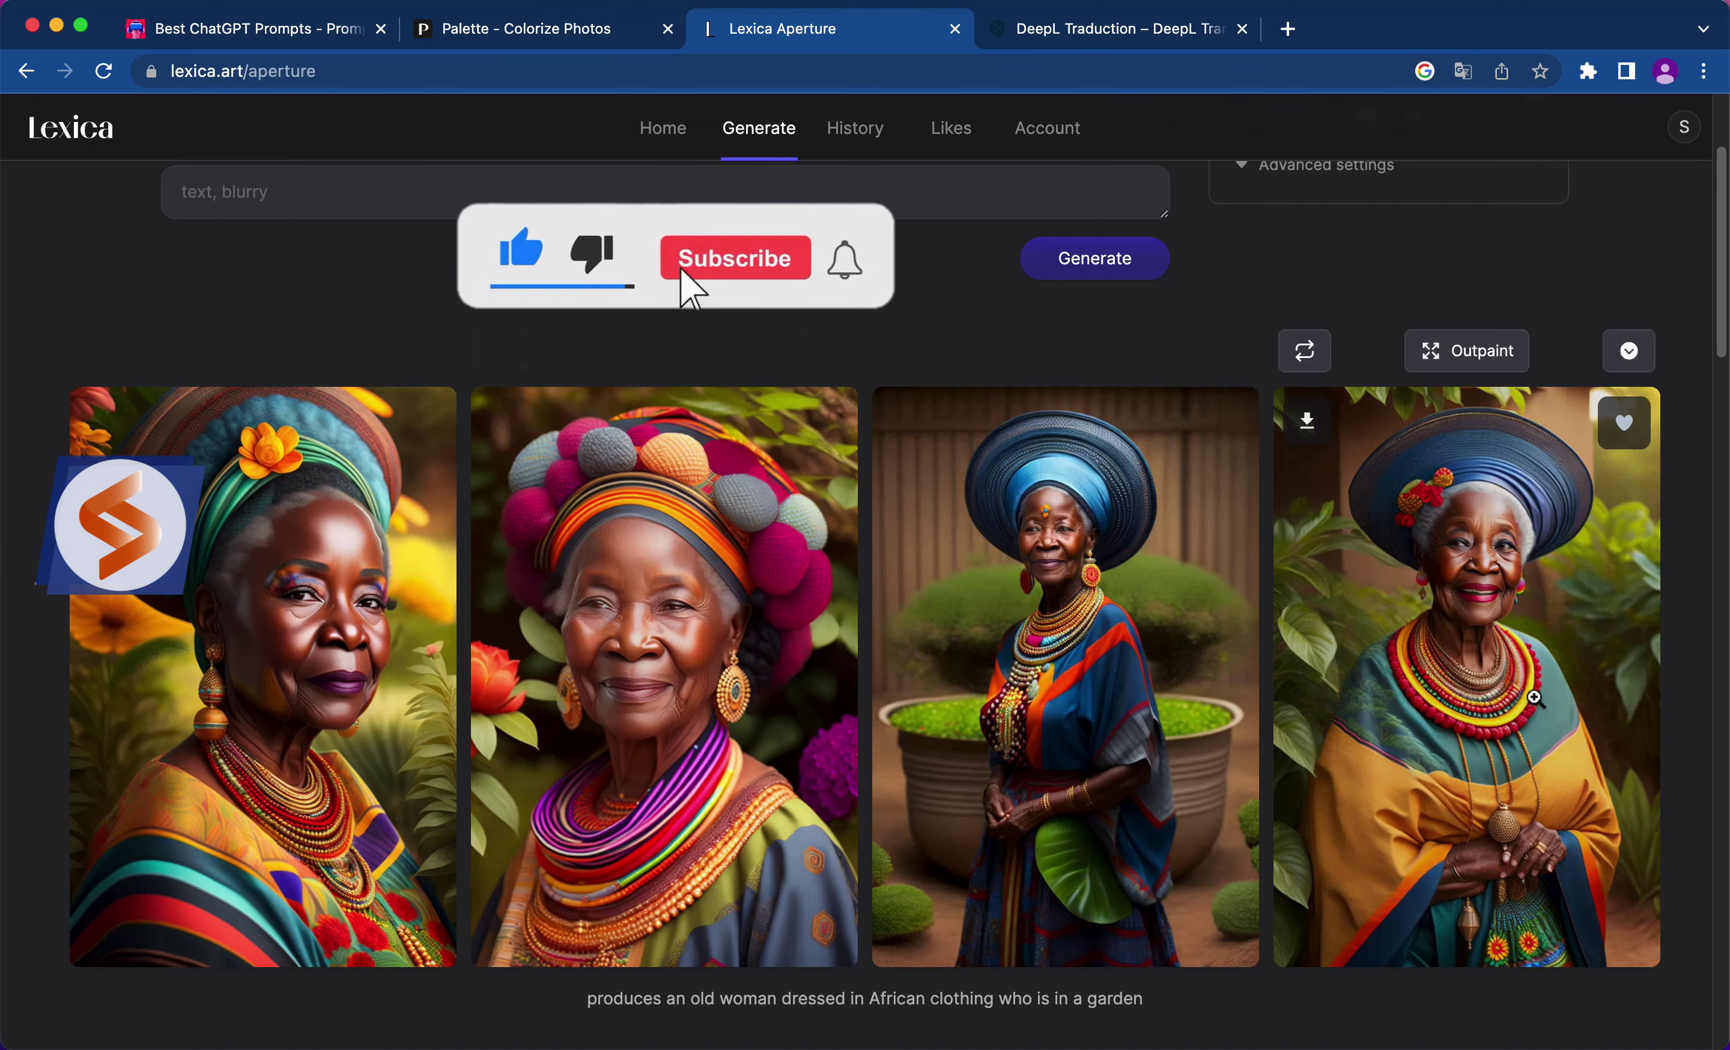
{"action": "scroll", "coordinate": [935, 650], "scroll_direction": "down", "scroll_amount": 1}
{"action": "scroll", "coordinate": [936, 650], "scroll_direction": "up", "scroll_amount": 5}
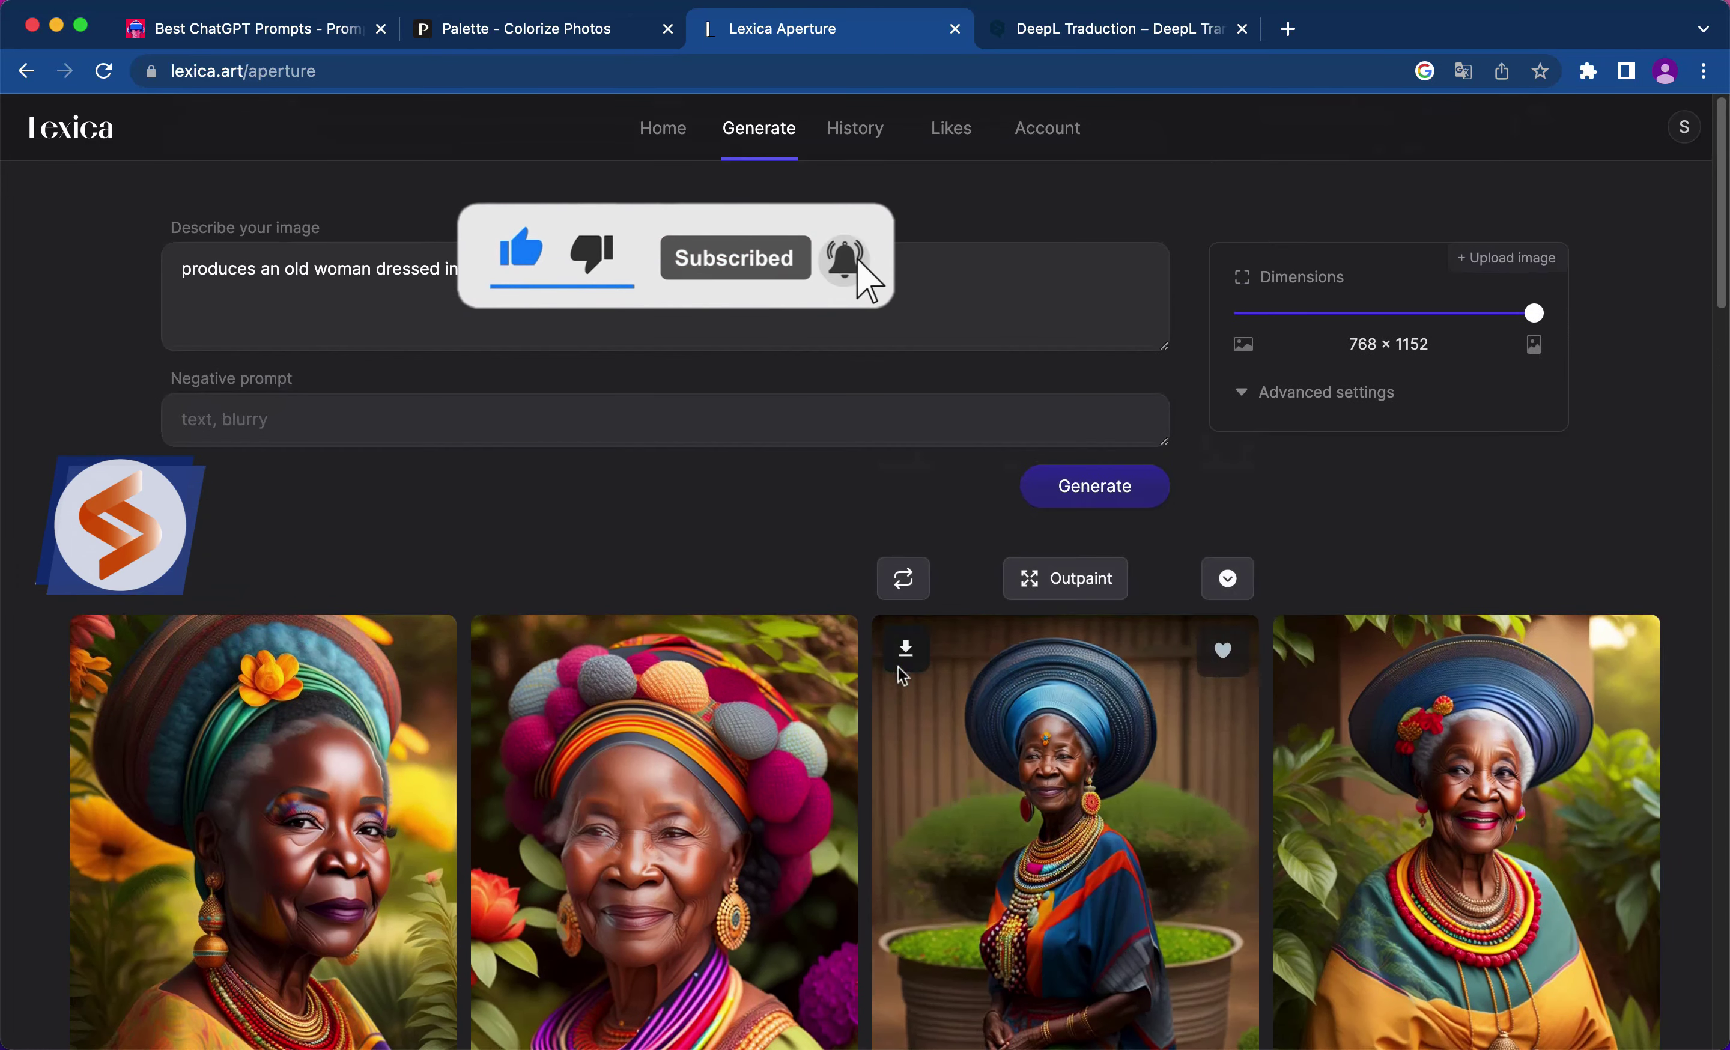
{"action": "scroll", "coordinate": [610, 555], "scroll_direction": "down", "scroll_amount": 3}
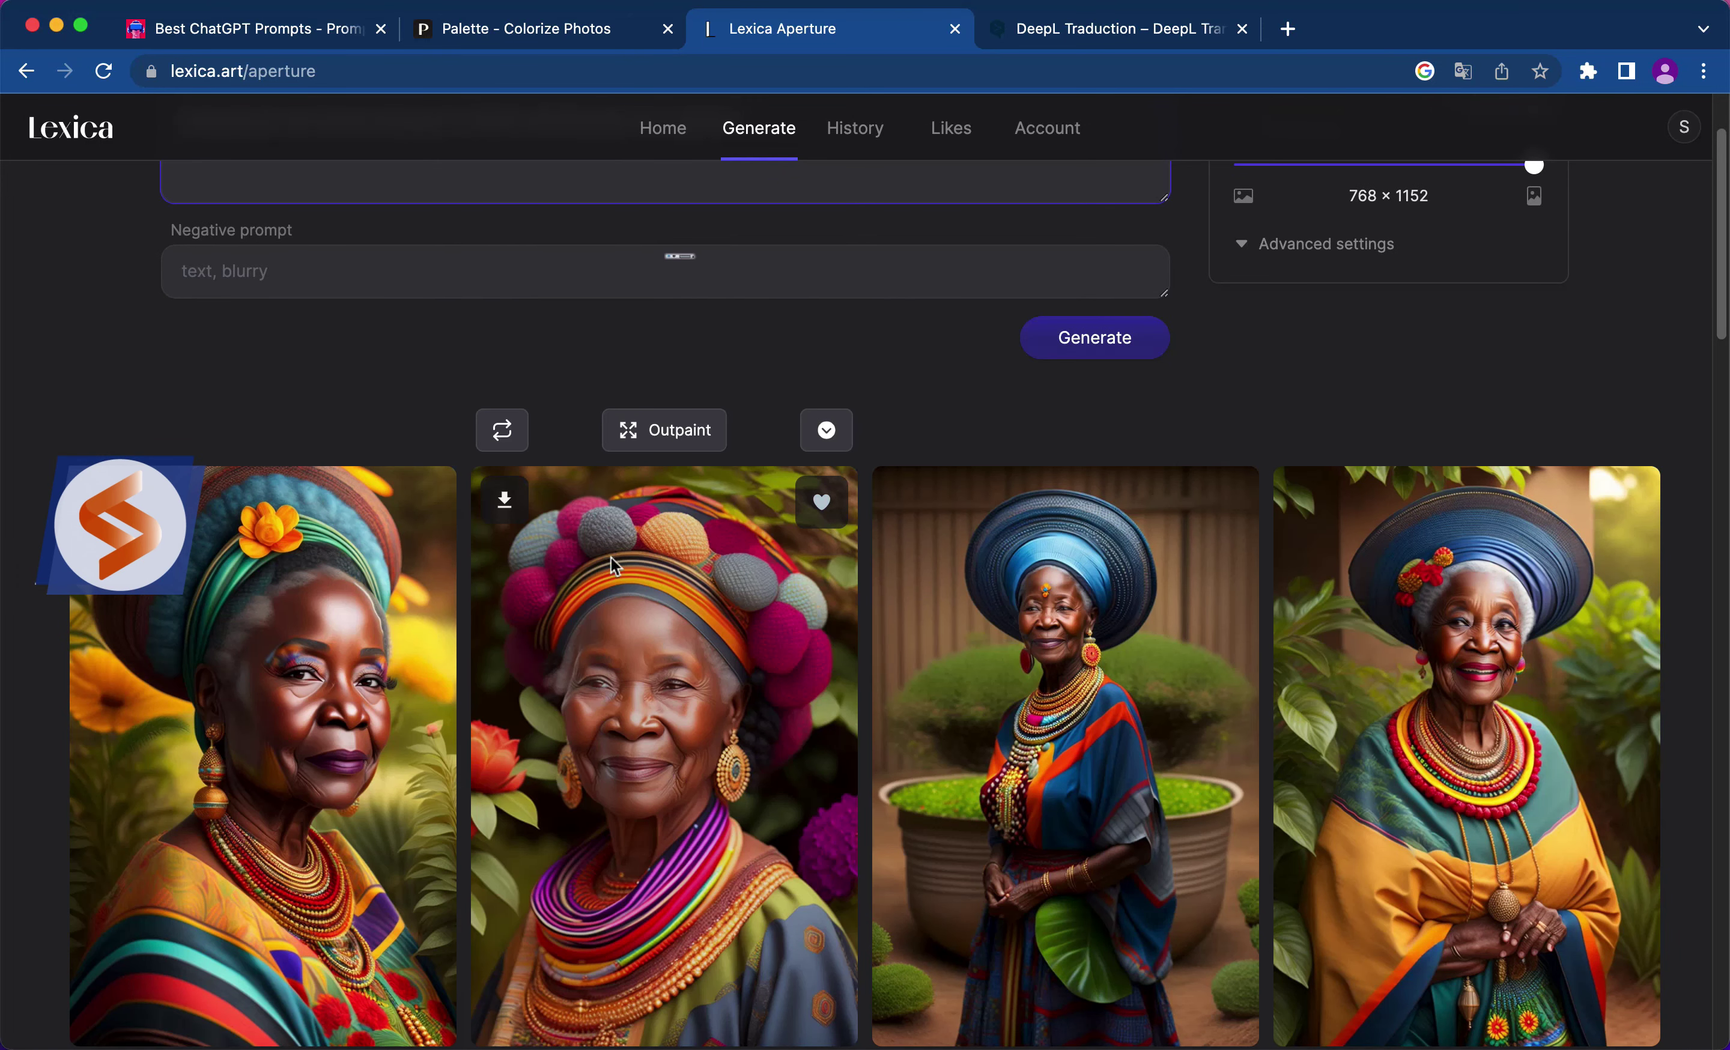
{"action": "scroll", "coordinate": [611, 557], "scroll_direction": "down", "scroll_amount": 10}
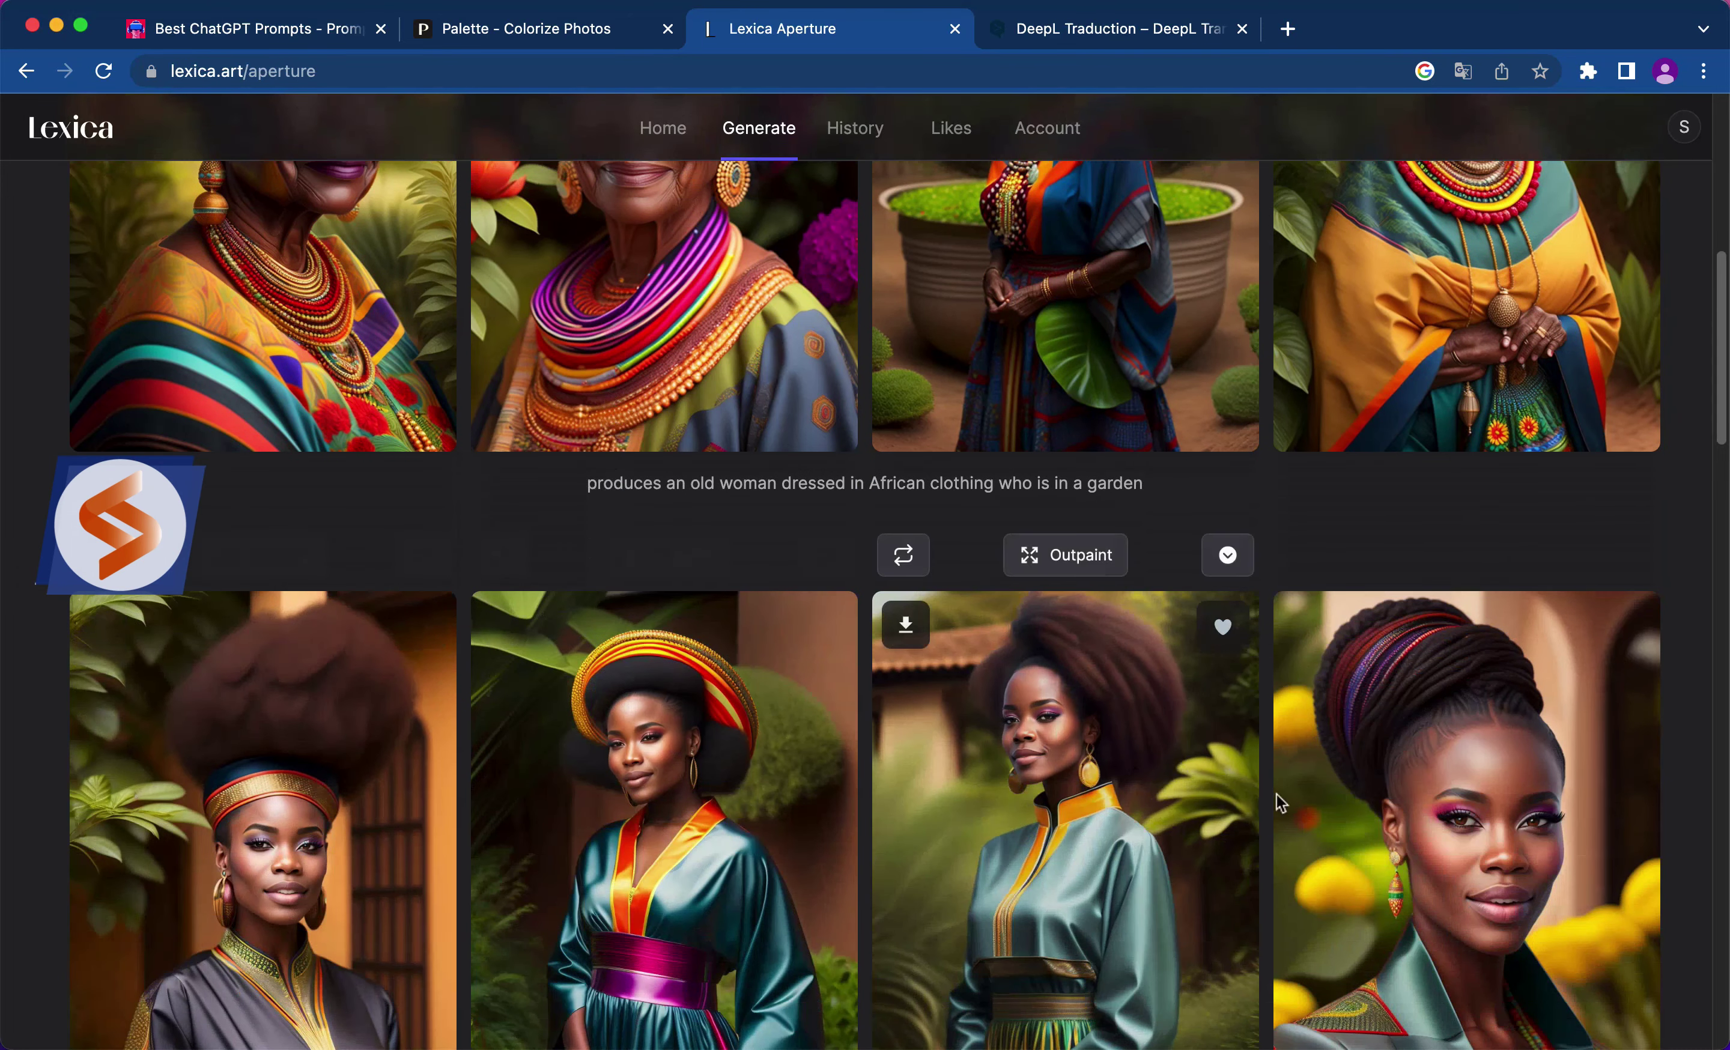
{"action": "scroll", "coordinate": [1287, 822], "scroll_direction": "up", "scroll_amount": 3}
{"action": "scroll", "coordinate": [1367, 330], "scroll_direction": "up", "scroll_amount": 6}
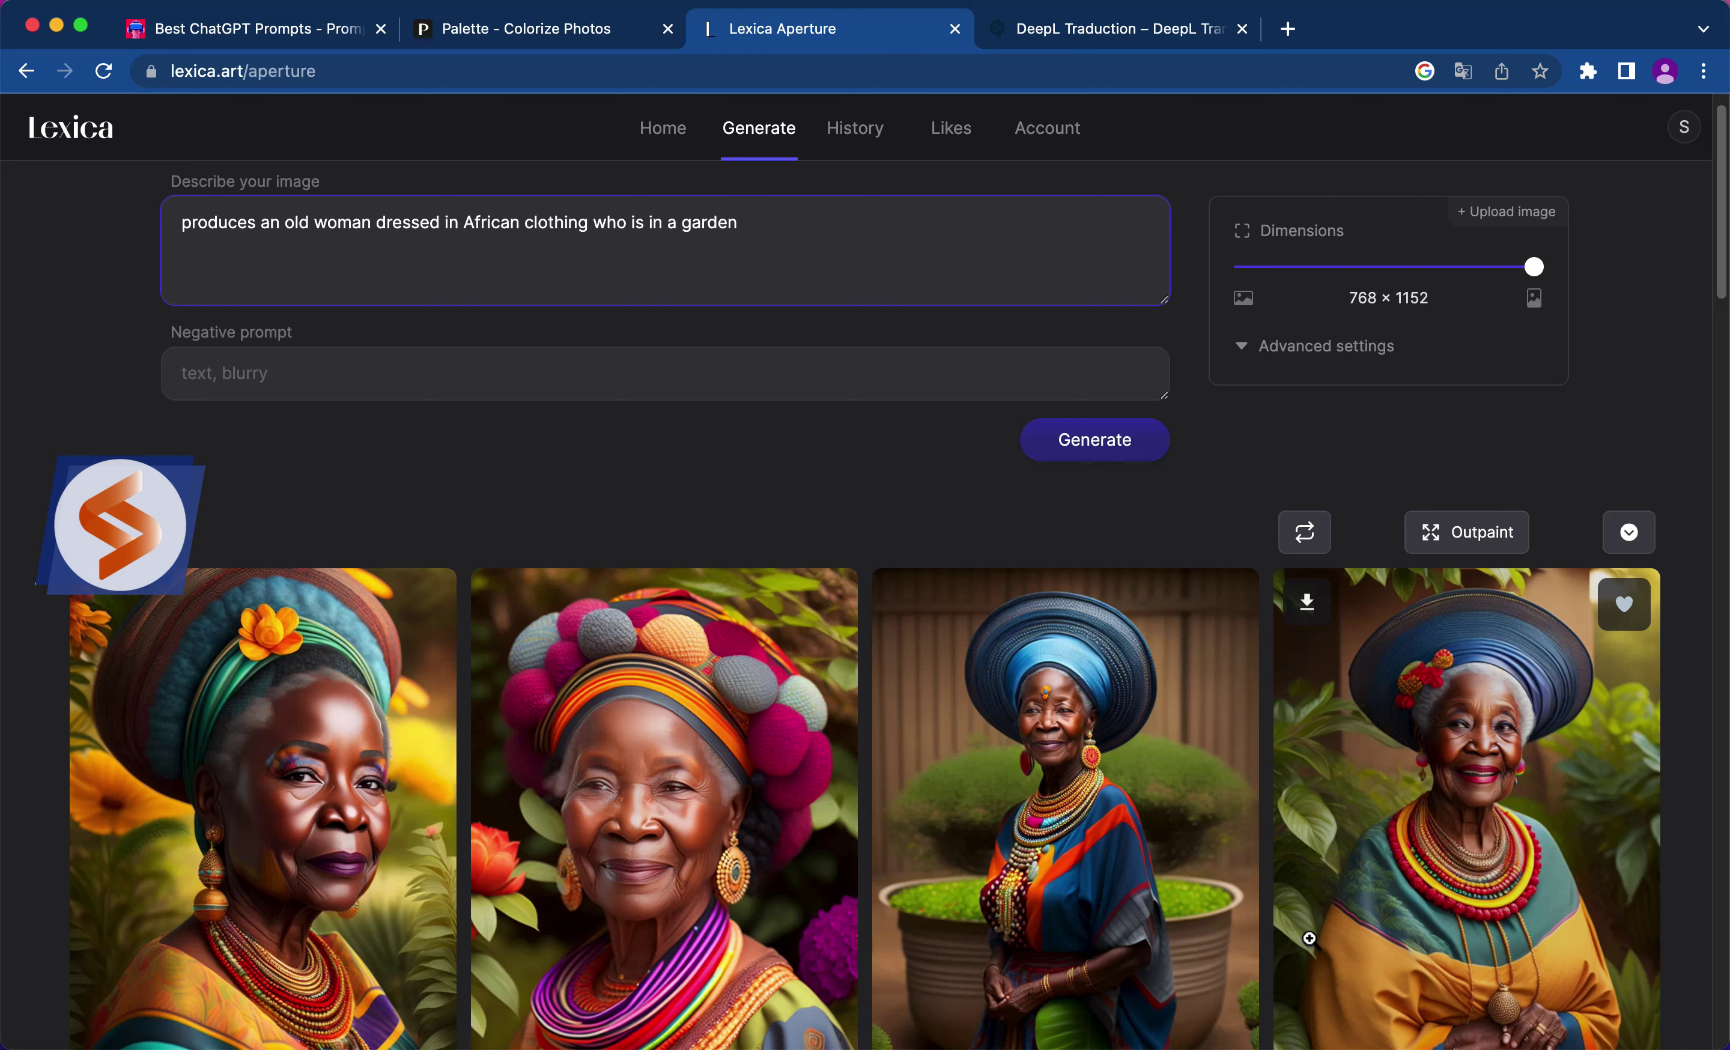
{"action": "scroll", "coordinate": [1309, 939], "scroll_direction": "down", "scroll_amount": 3}
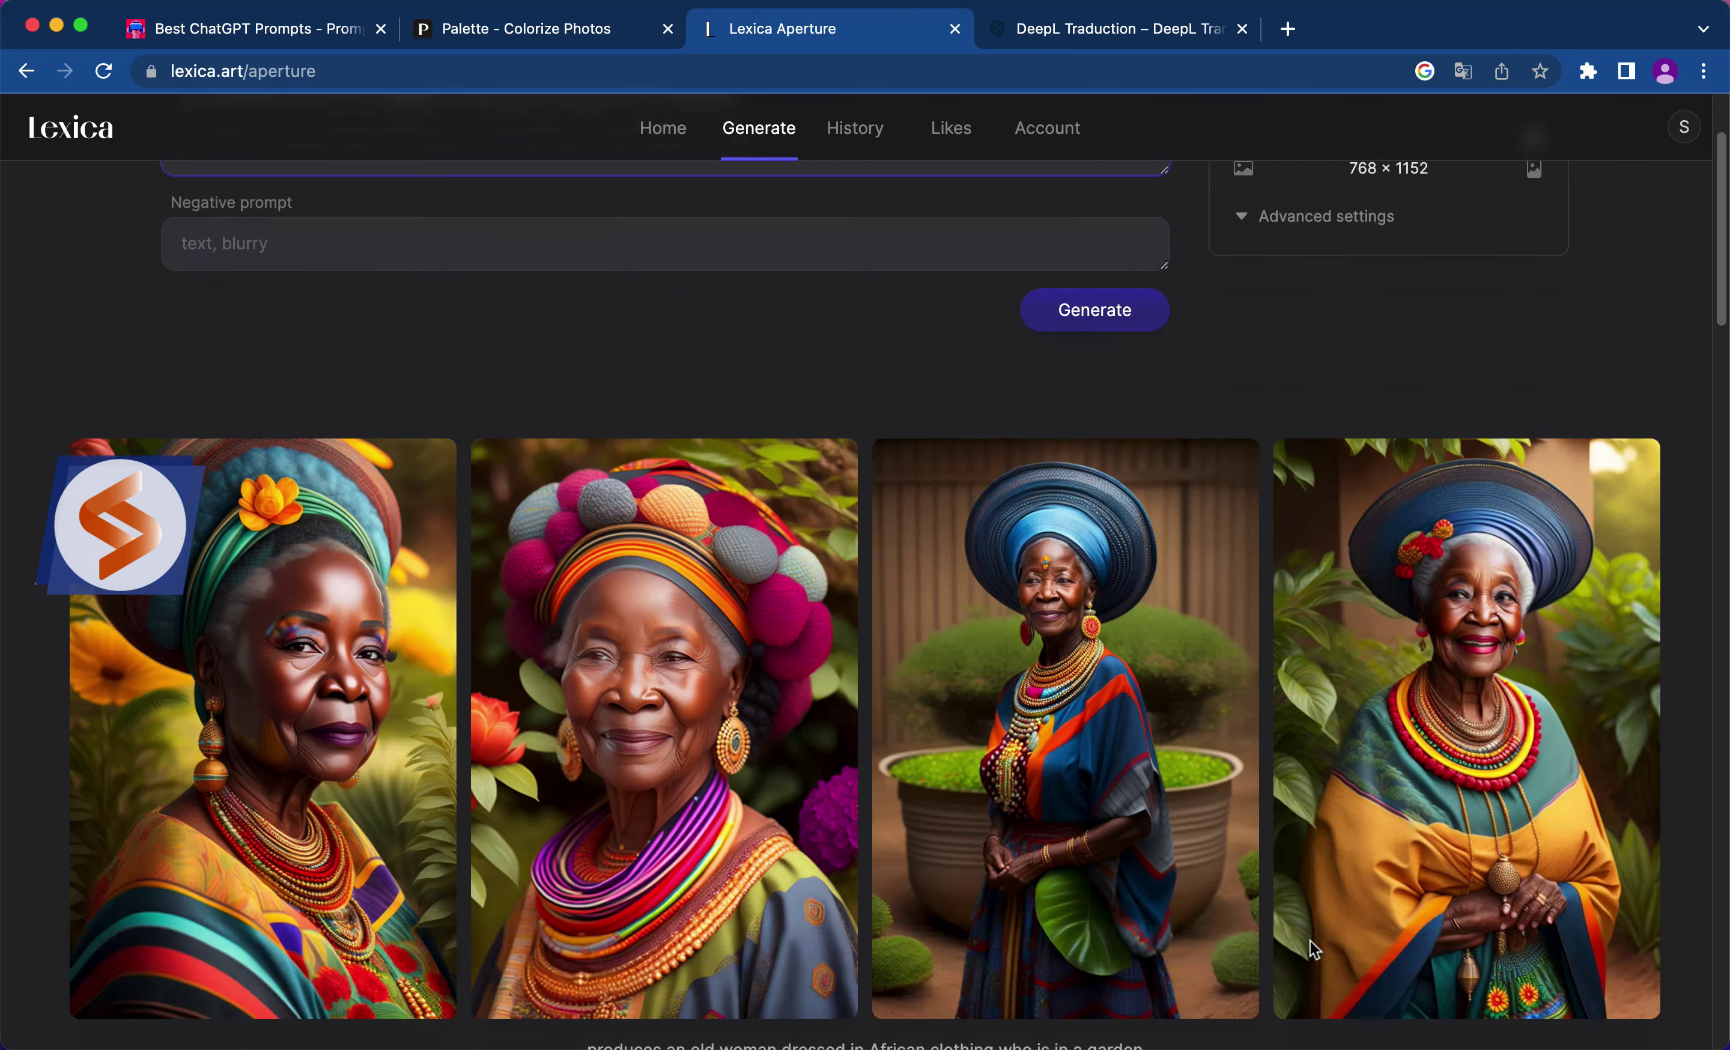
{"action": "scroll", "coordinate": [1309, 938], "scroll_direction": "up", "scroll_amount": 4}
{"action": "scroll", "coordinate": [1309, 938], "scroll_direction": "down", "scroll_amount": 1}
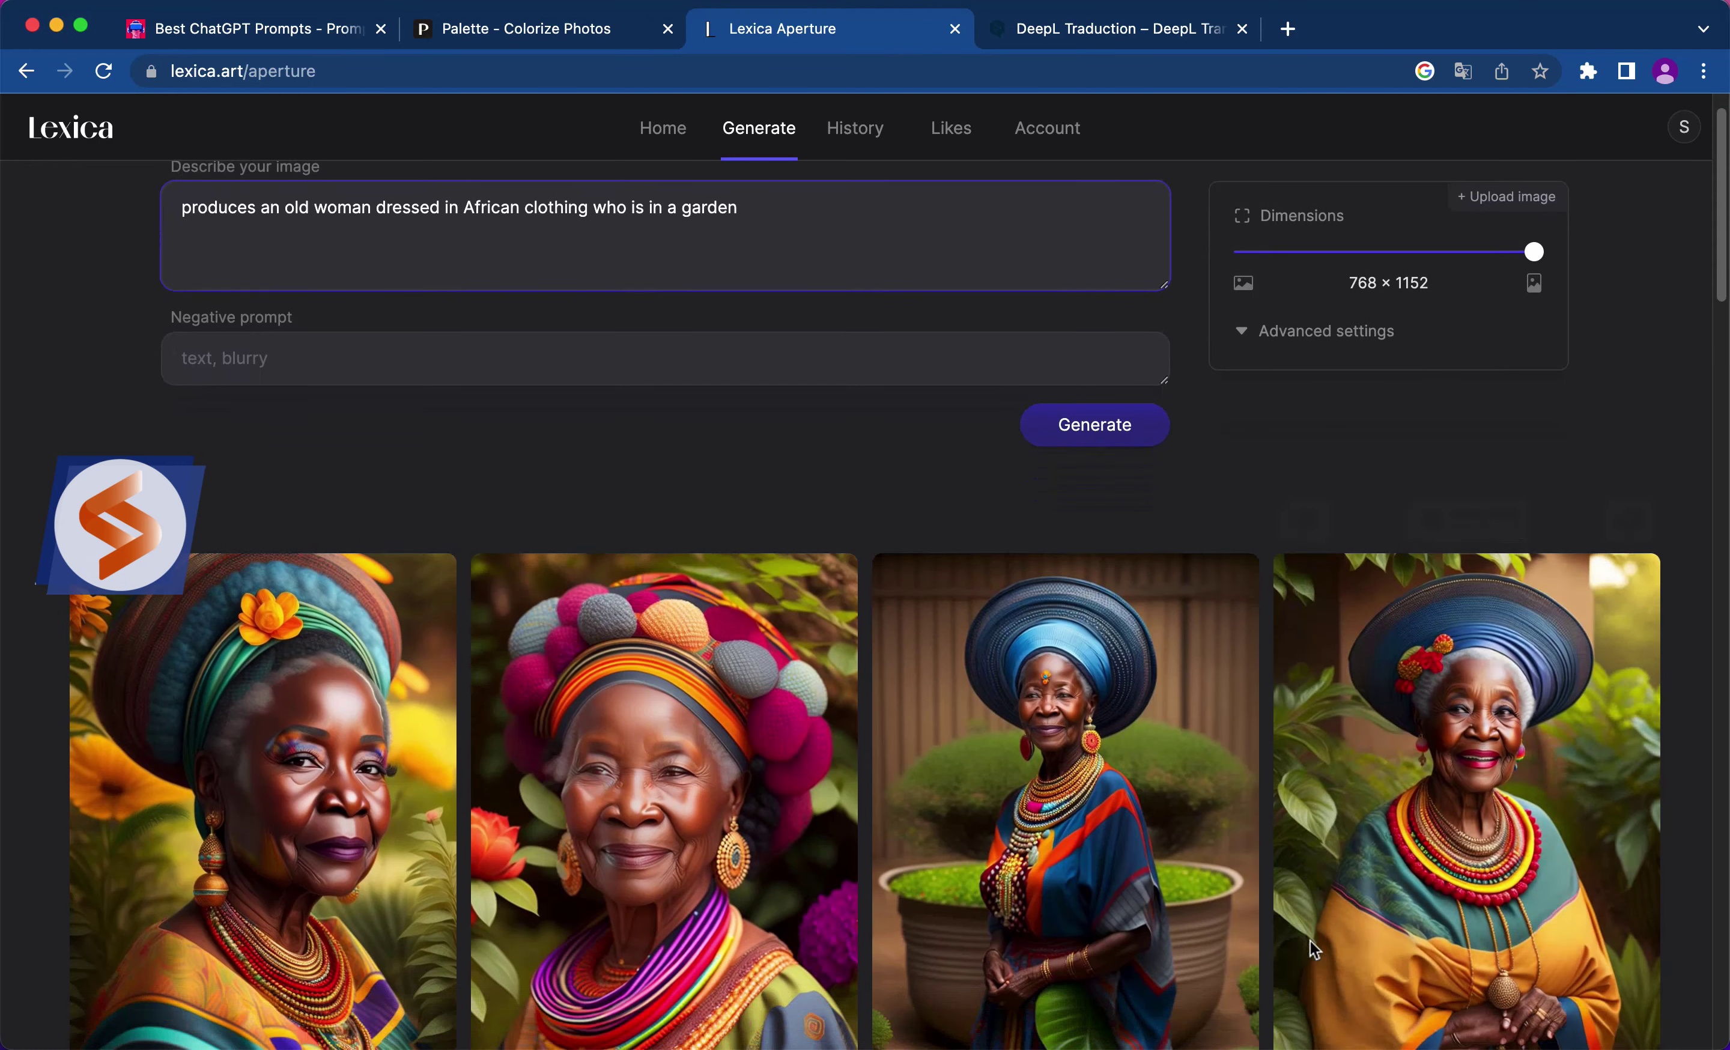